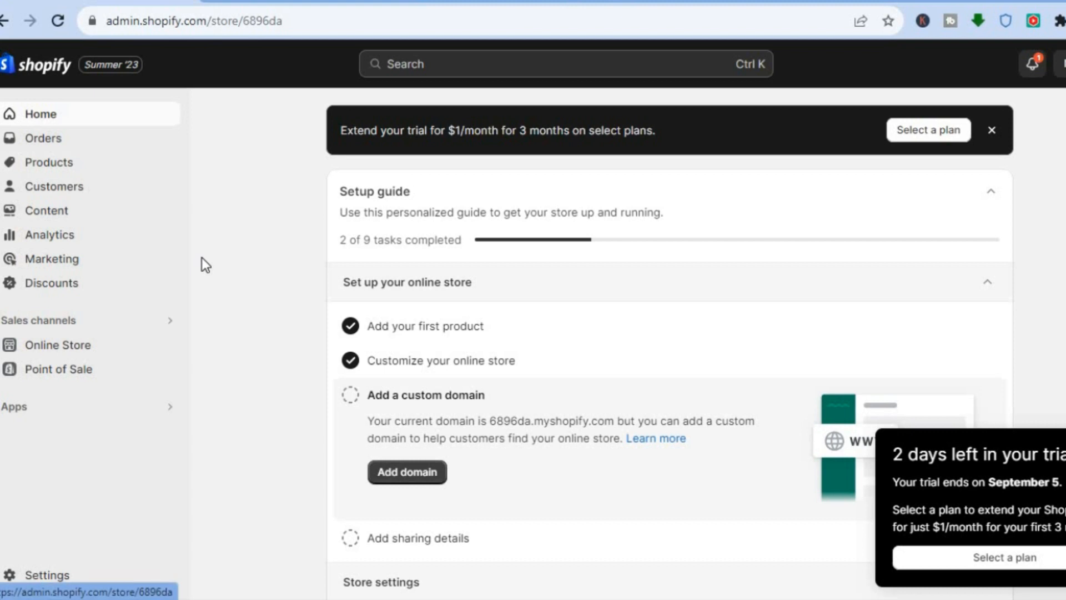
Step: Open the current Dawn theme of the online store for customization
left_click(54, 344)
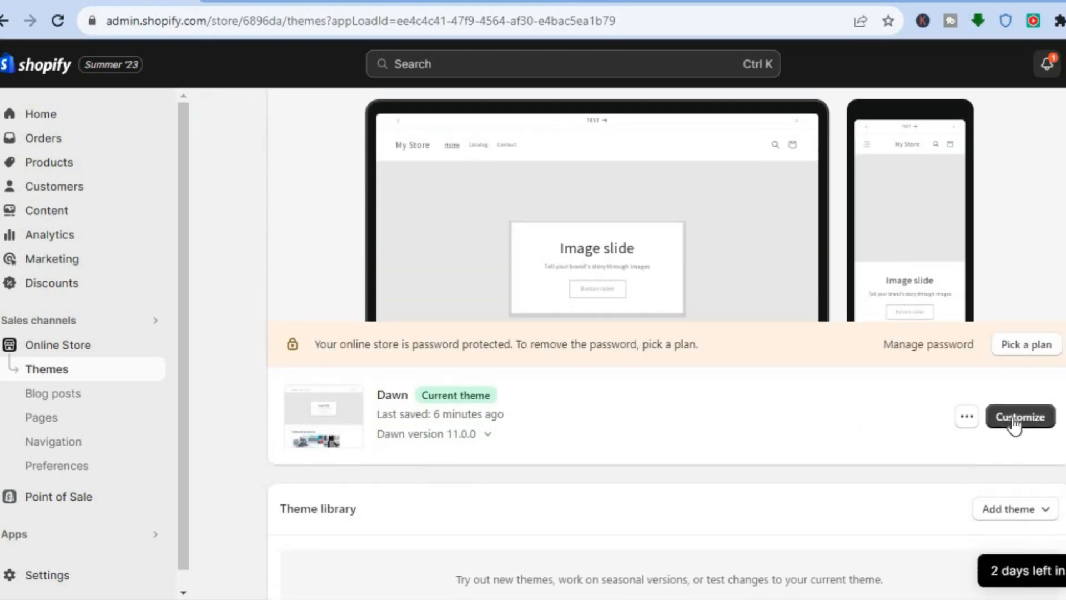
left_click(1011, 418)
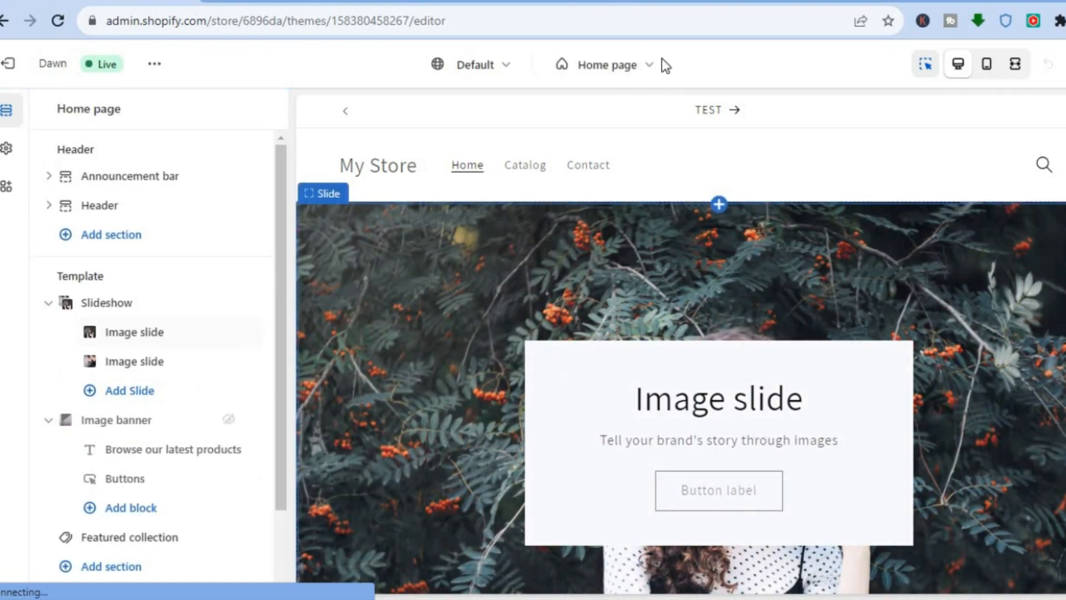
Step: View the list of store page templates, then preview the home page in mobile view and return to desktop view
left_click(628, 65)
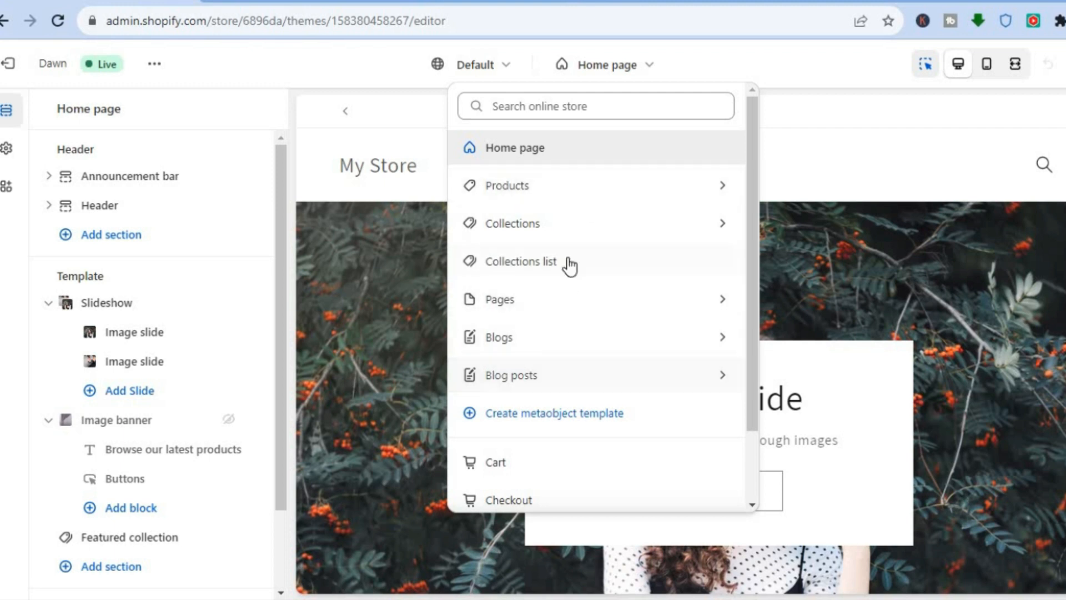
left_click(358, 64)
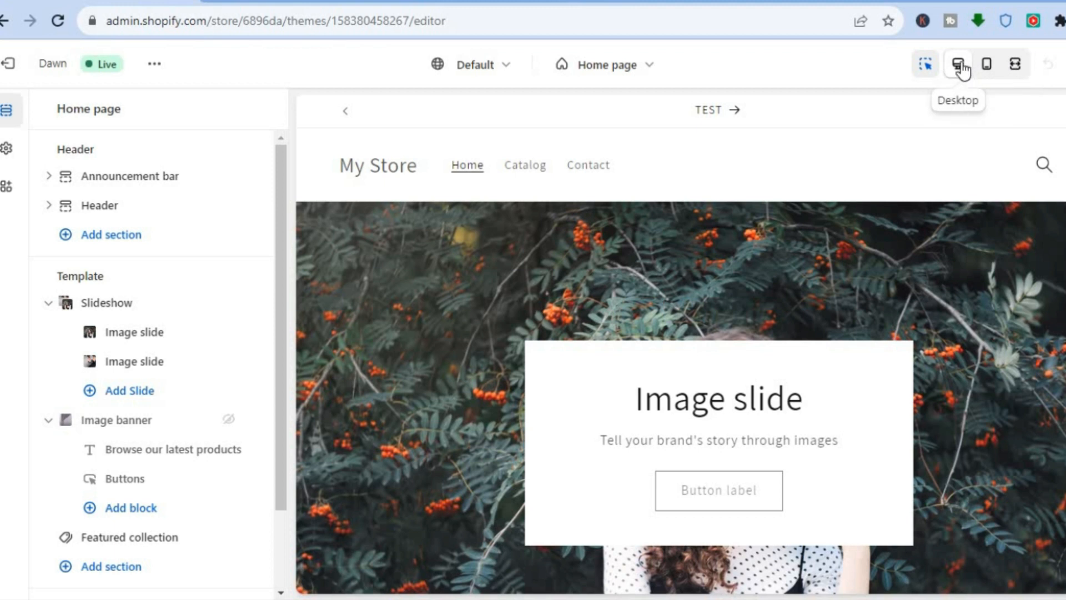
left_click(982, 67)
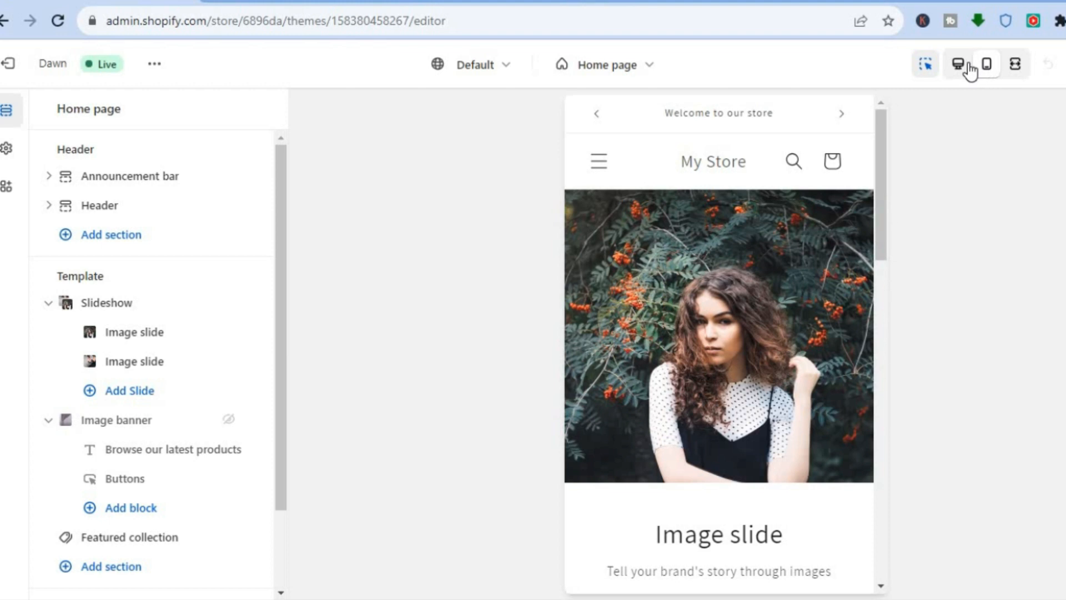
left_click(959, 67)
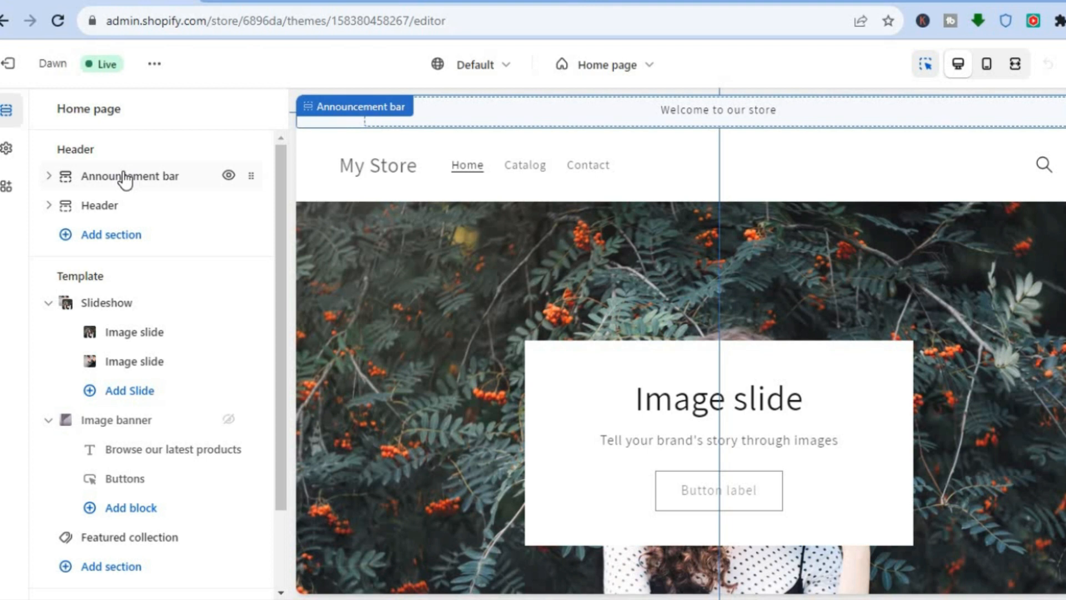
Step: Set the theme's favicon to the rack-of-womens-clothing image from the Shop Local category of free images
left_click(7, 148)
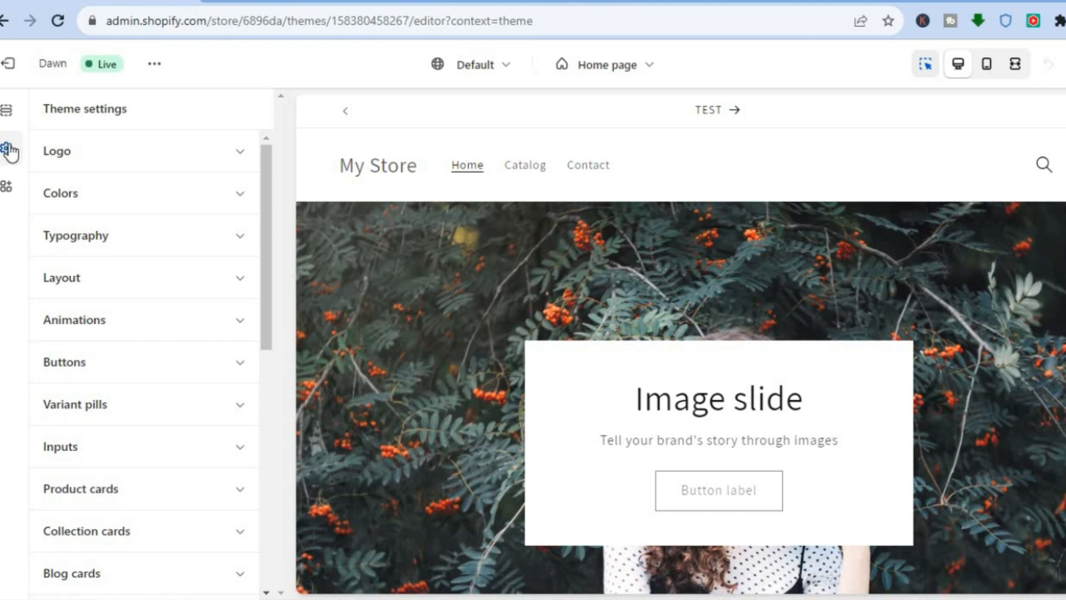
left_click(162, 160)
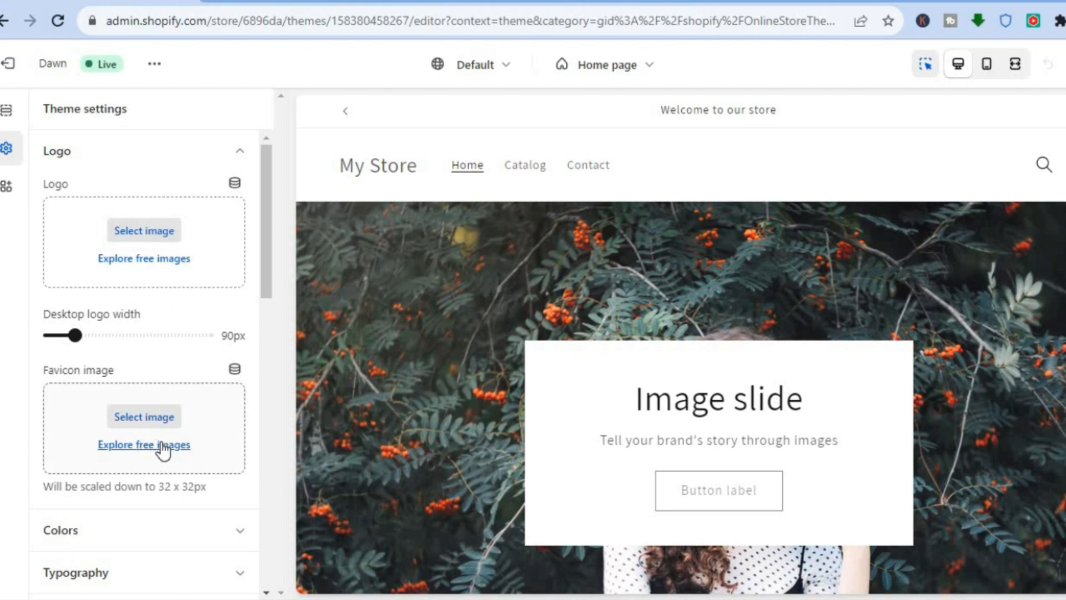
left_click(162, 450)
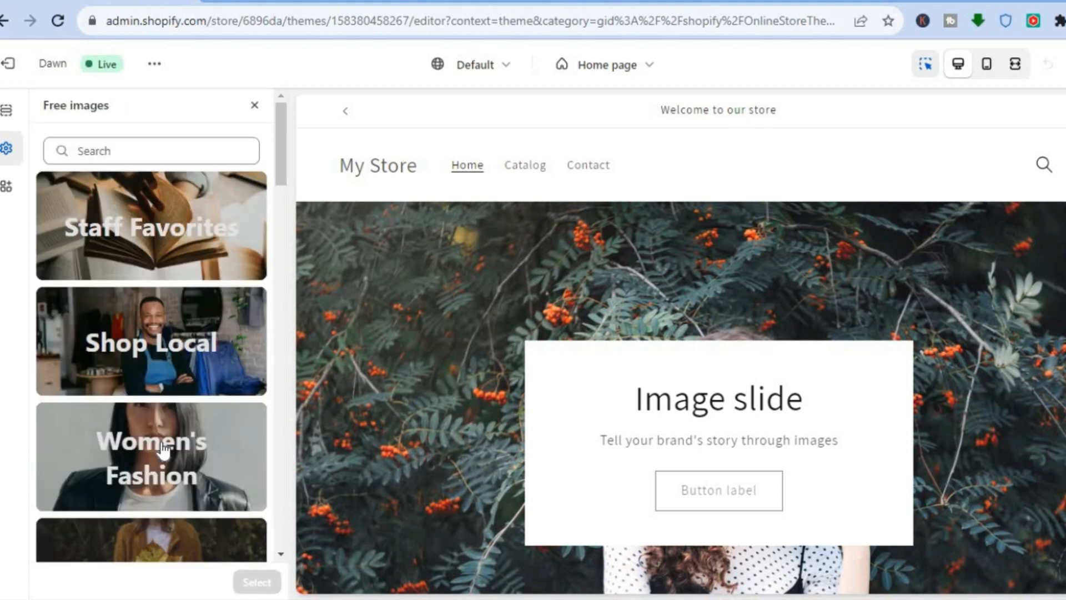
left_click(176, 359)
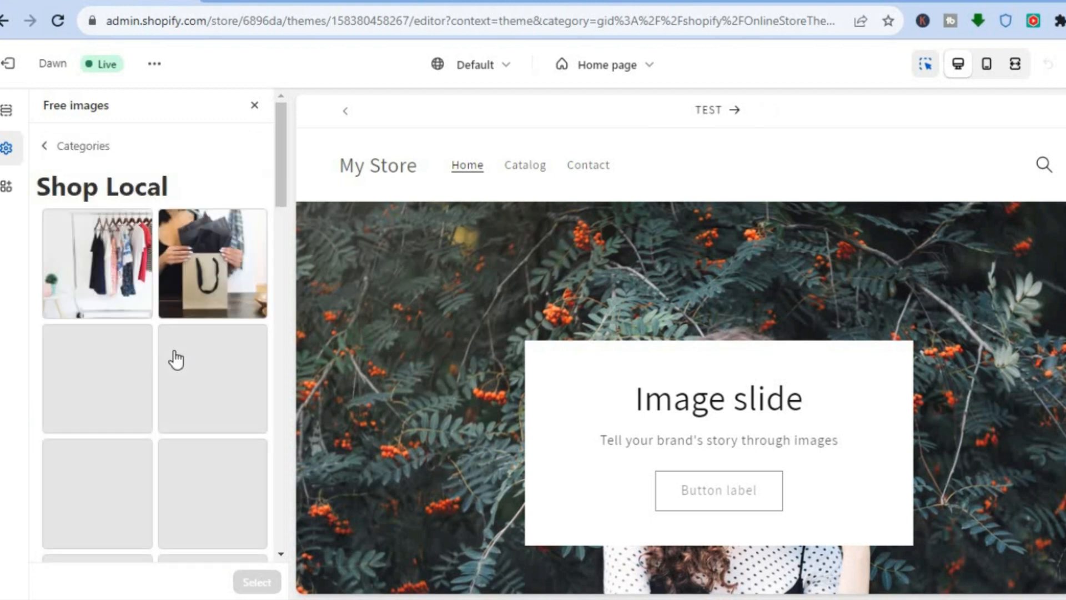
left_click(100, 295)
left_click(260, 583)
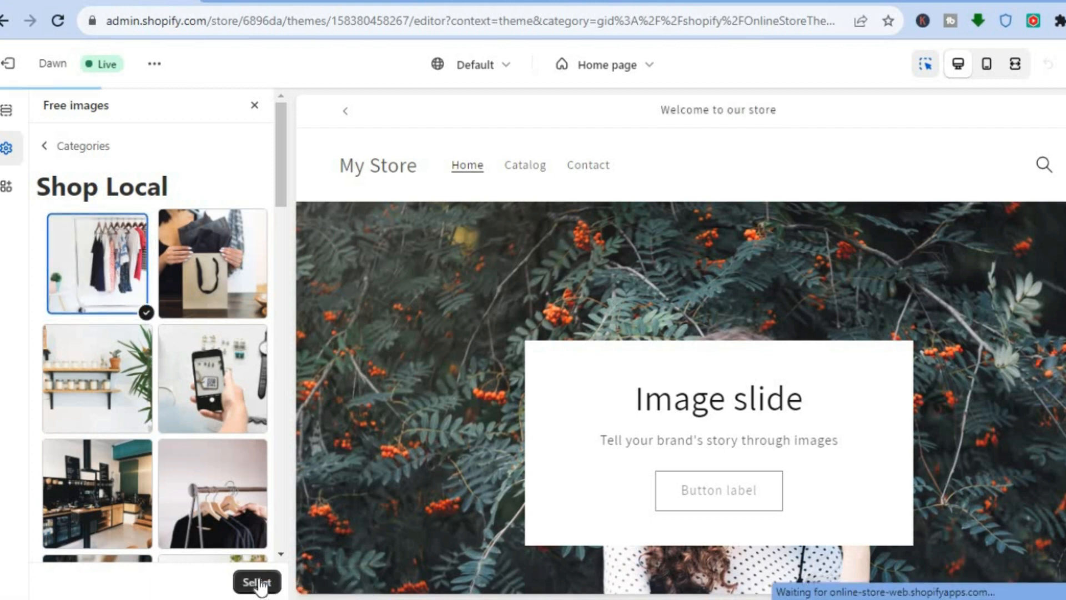
left_click(259, 582)
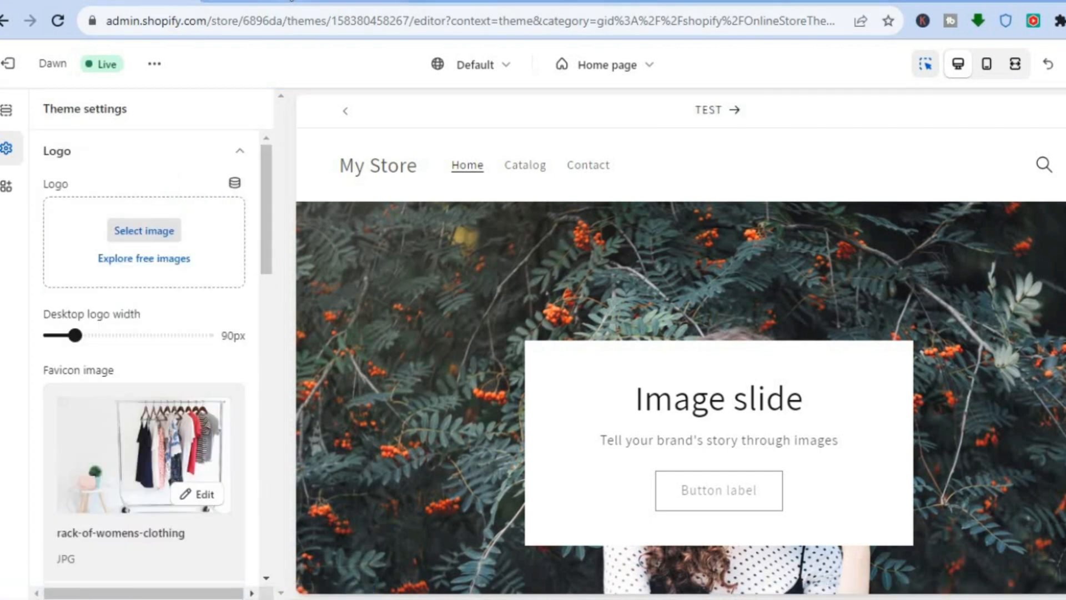
Step: Save the favicon change, reload the live storefront to check its browser icon, and return to the theme editor
left_click(290, 0)
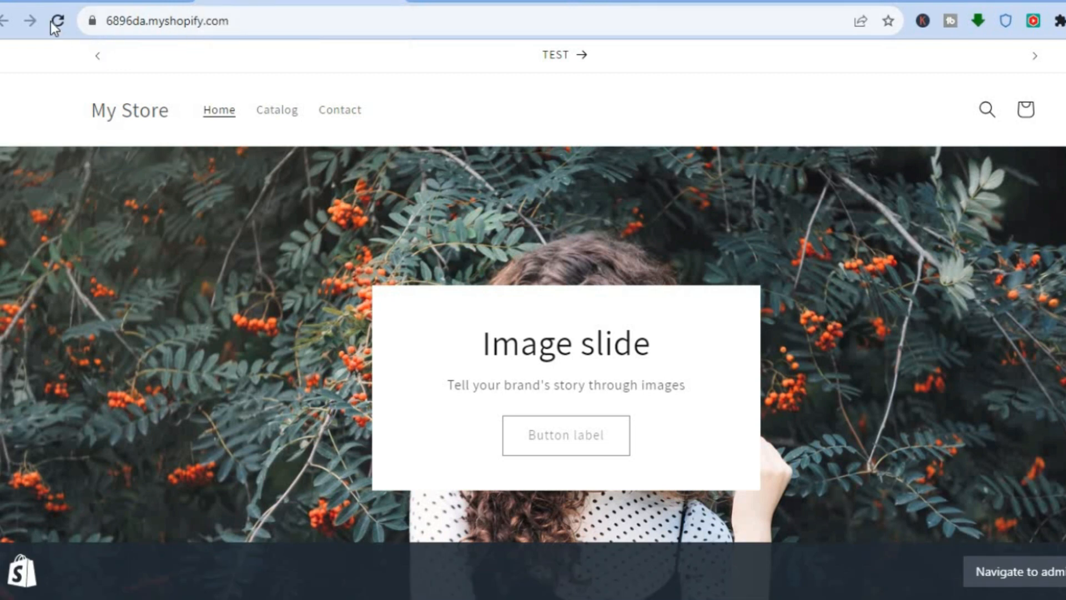
left_click(57, 21)
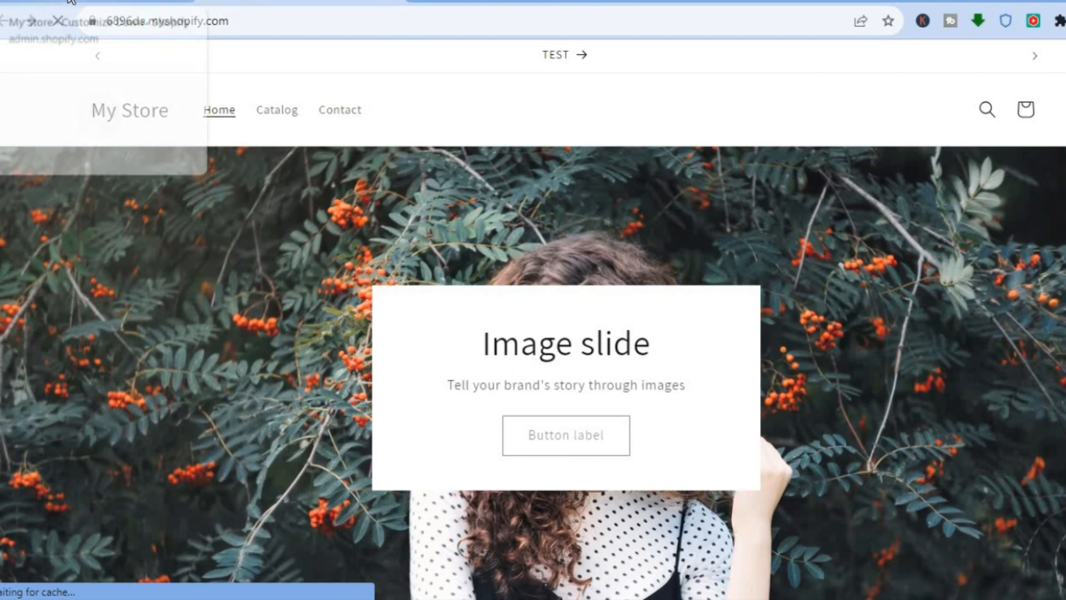
left_click(70, 1)
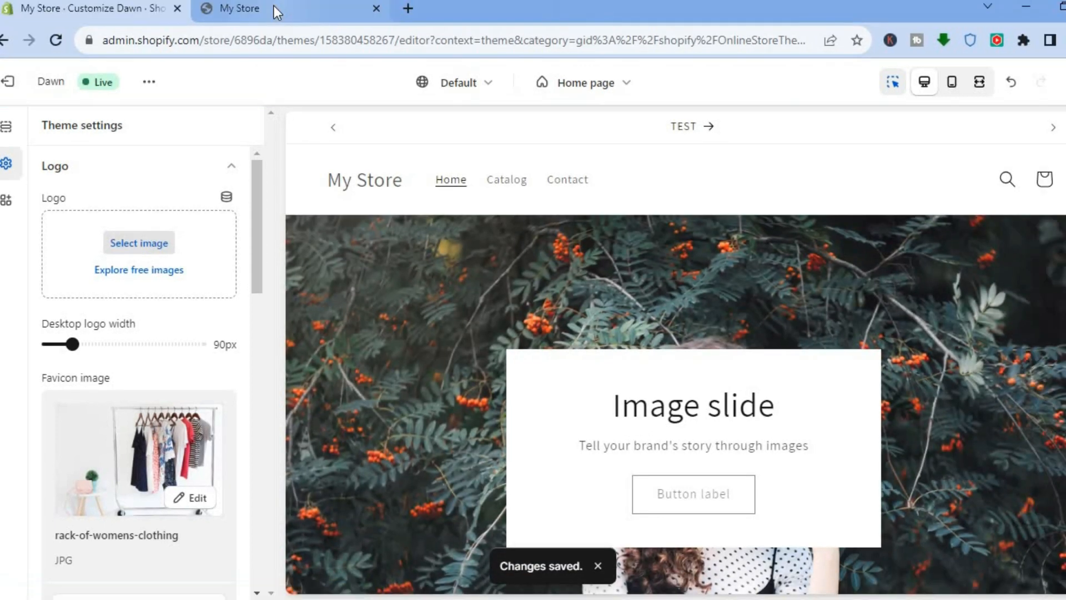
left_click(274, 5)
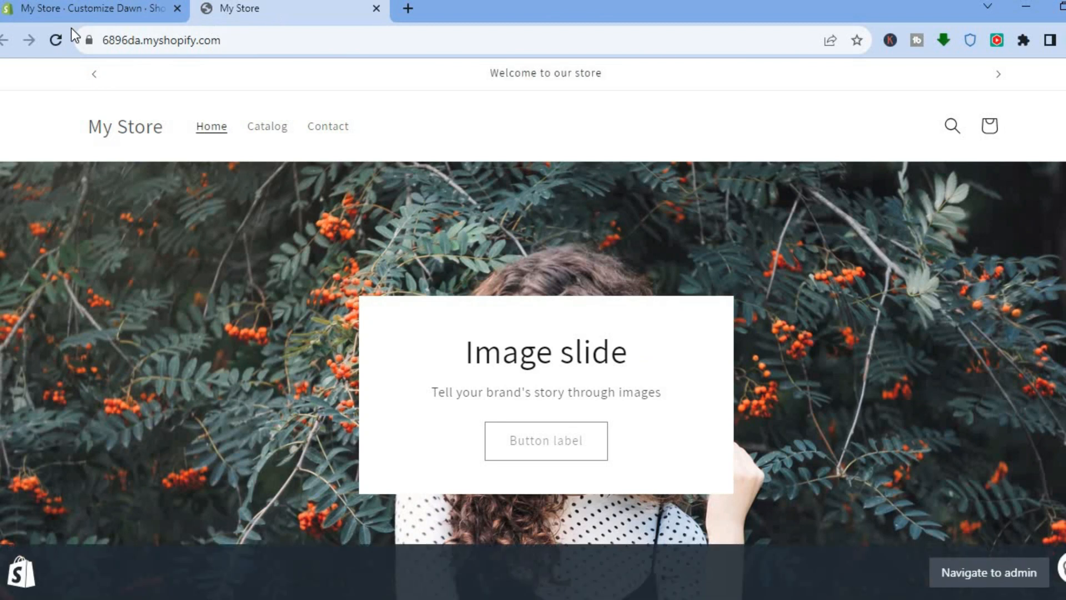
left_click(56, 40)
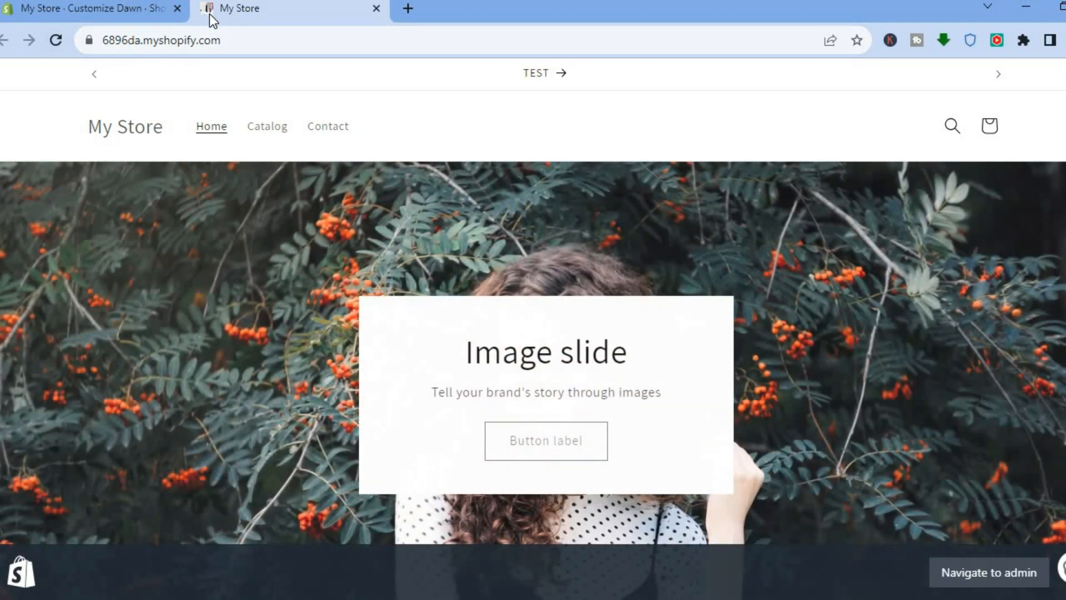
left_click(63, 5)
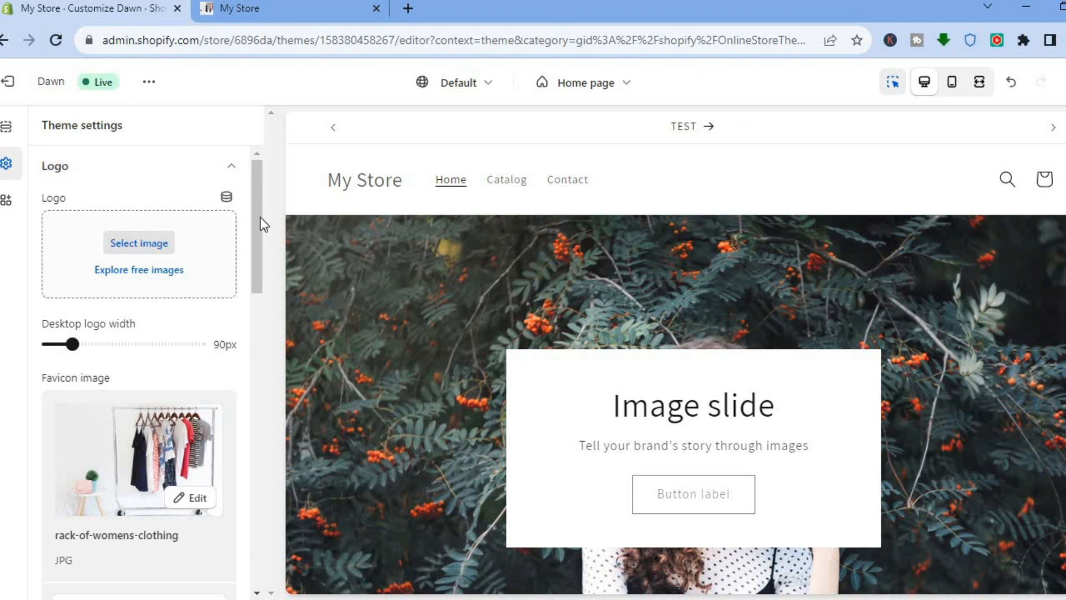
Step: Review the available color schemes in the theme settings
left_click(239, 167)
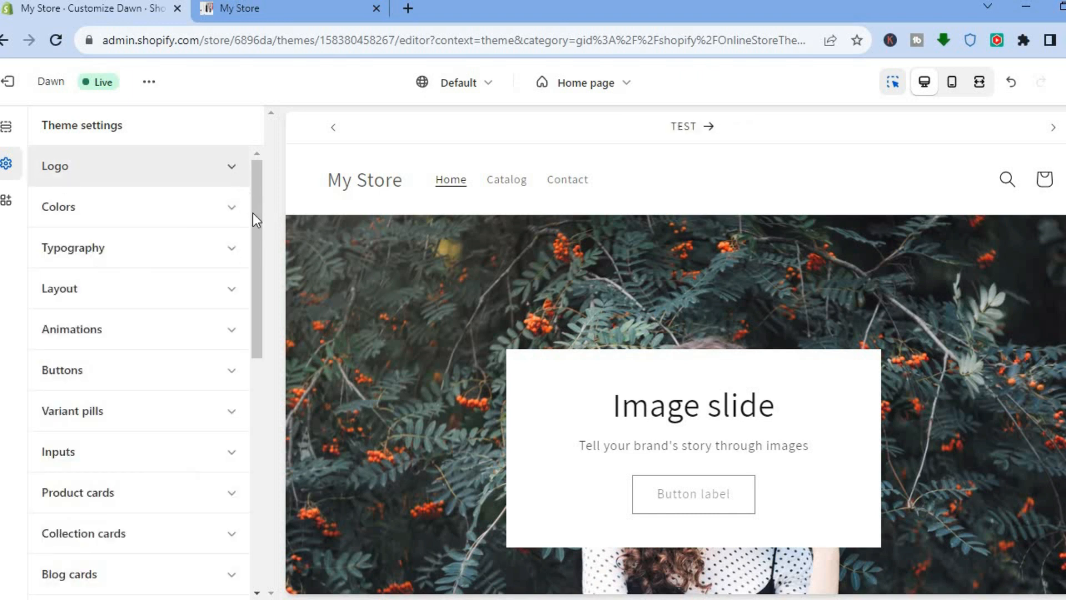
left_click(210, 219)
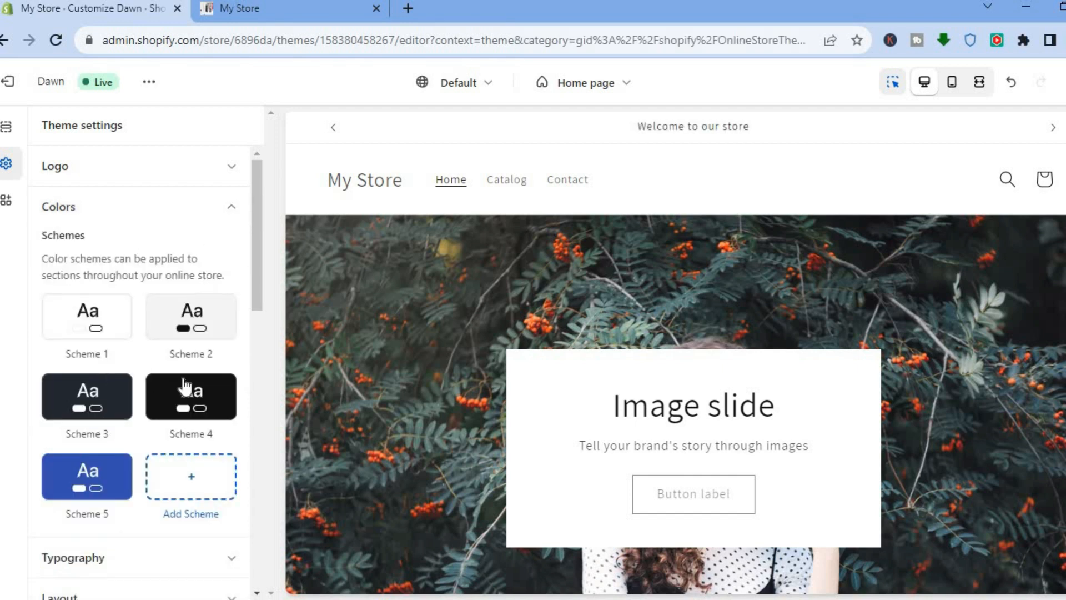
scroll(258, 242, "down", 2)
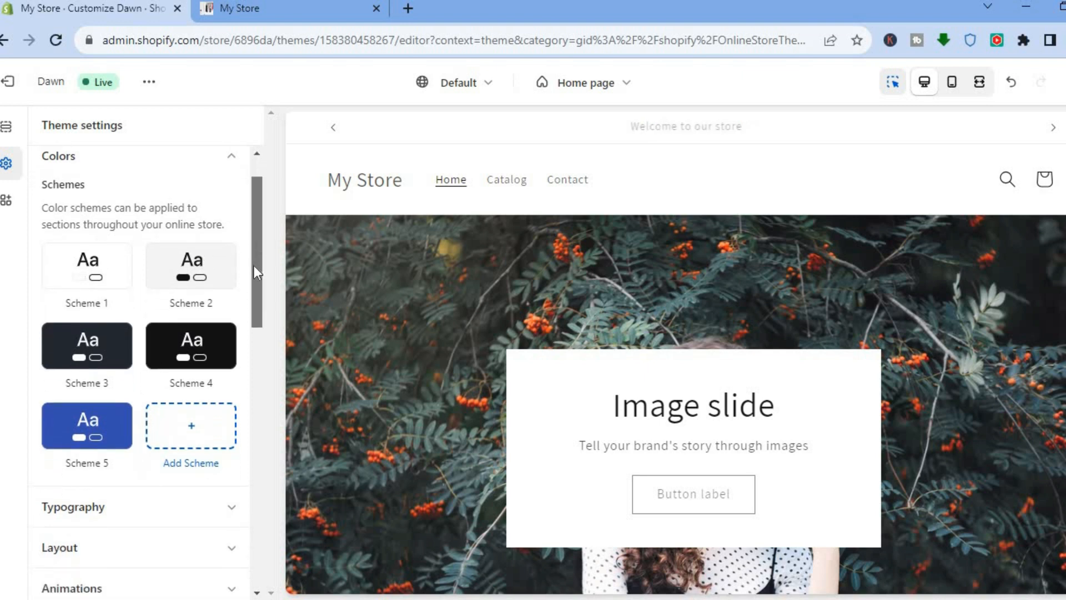
scroll(251, 306, "down", 2)
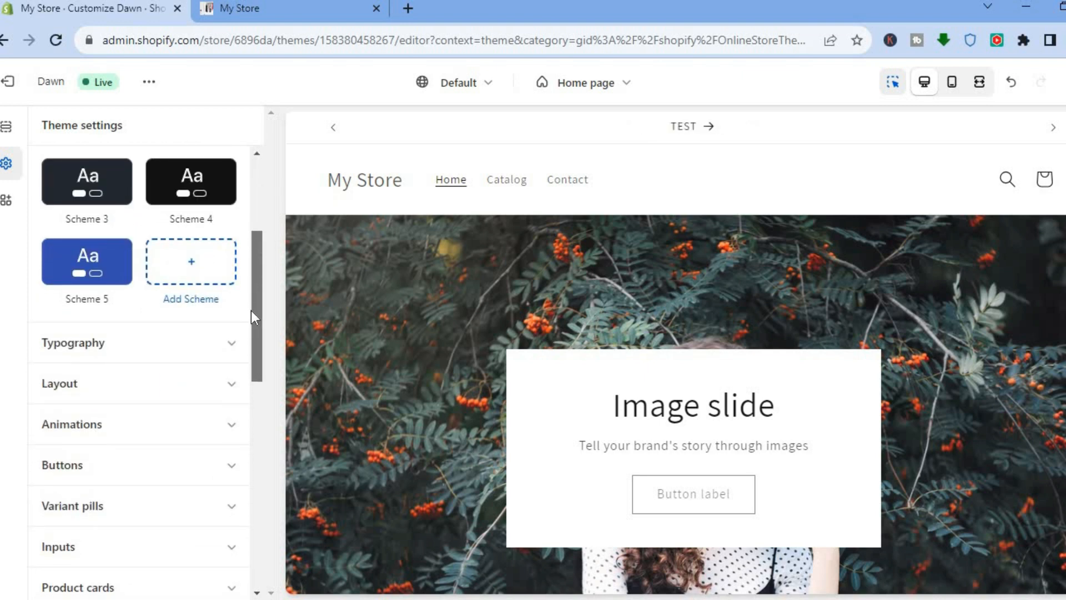
Step: Change the theme's body font to Serif in the typography settings
left_click(153, 360)
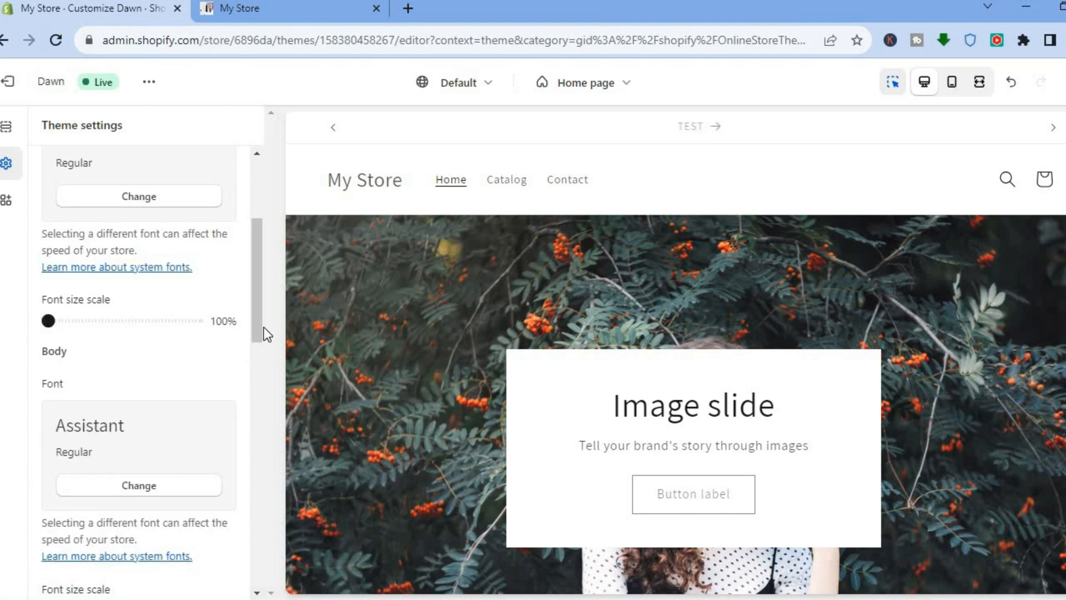
left_click_drag(256, 305, 255, 343)
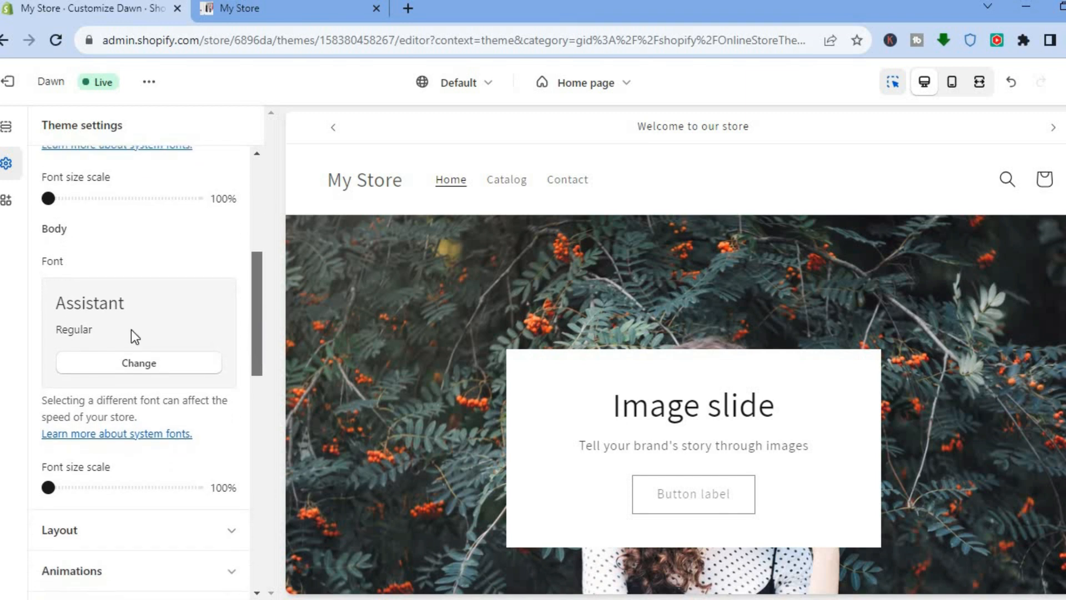
left_click(146, 364)
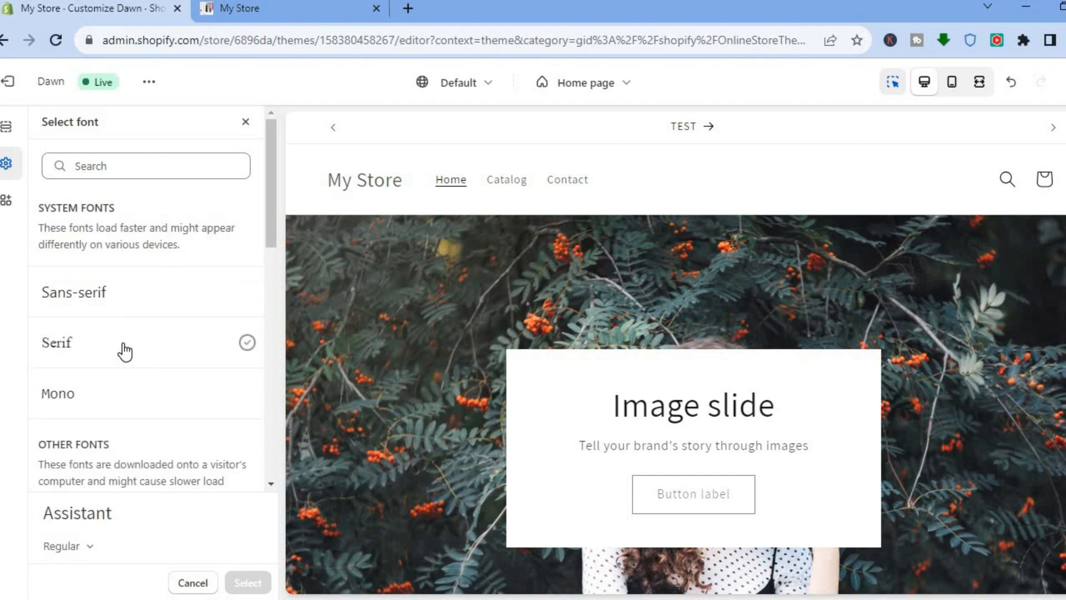
left_click(125, 350)
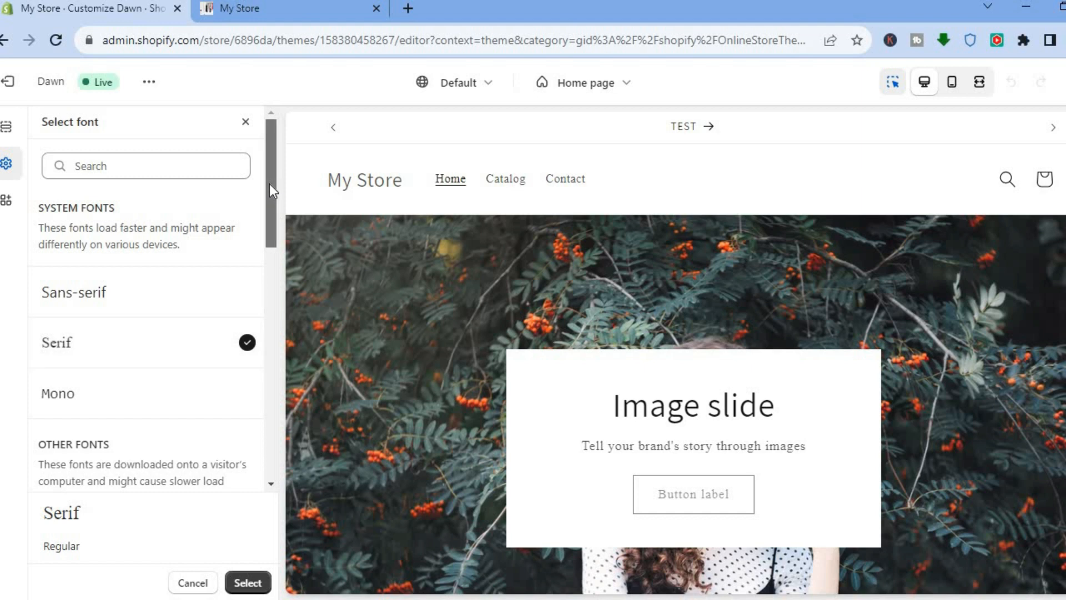
left_click(241, 569)
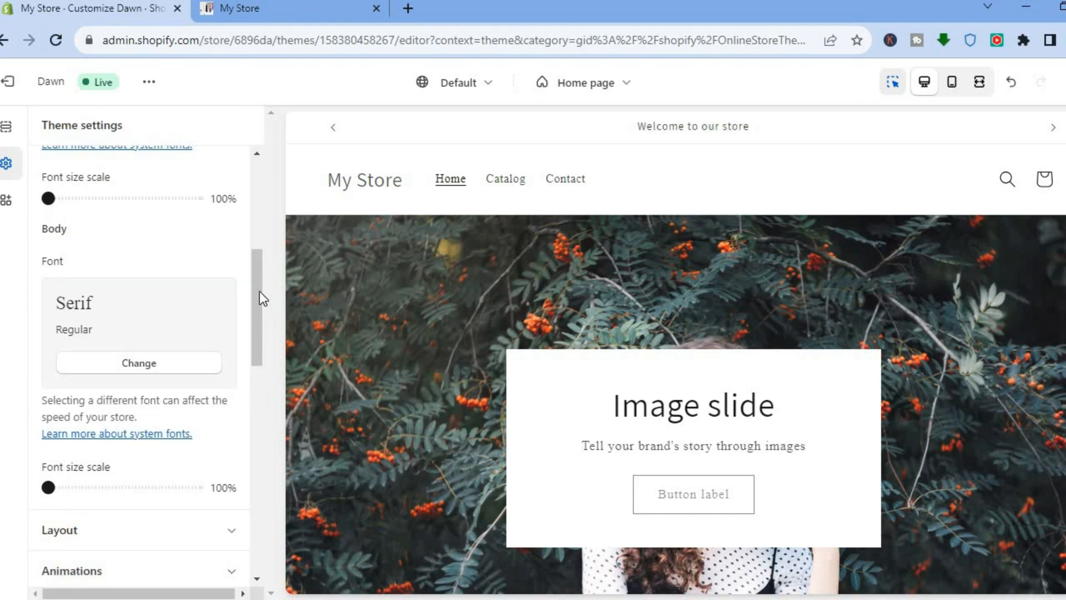
Step: Examine the theme's layout settings, including the horizontal and vertical grid spacing
scroll(257, 316, "down", 4)
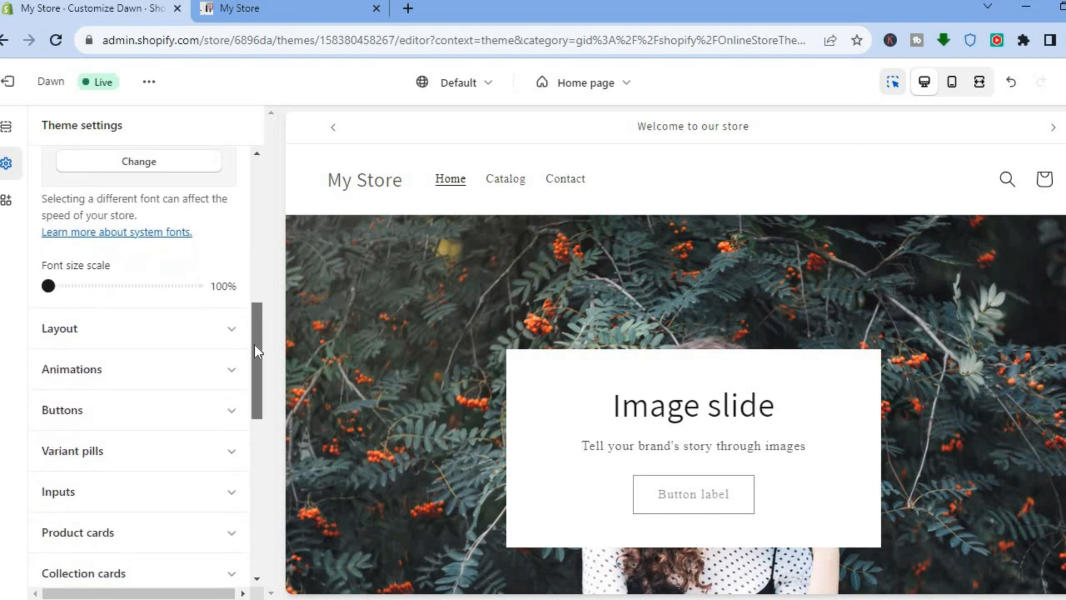
scroll(213, 330, "down", 5)
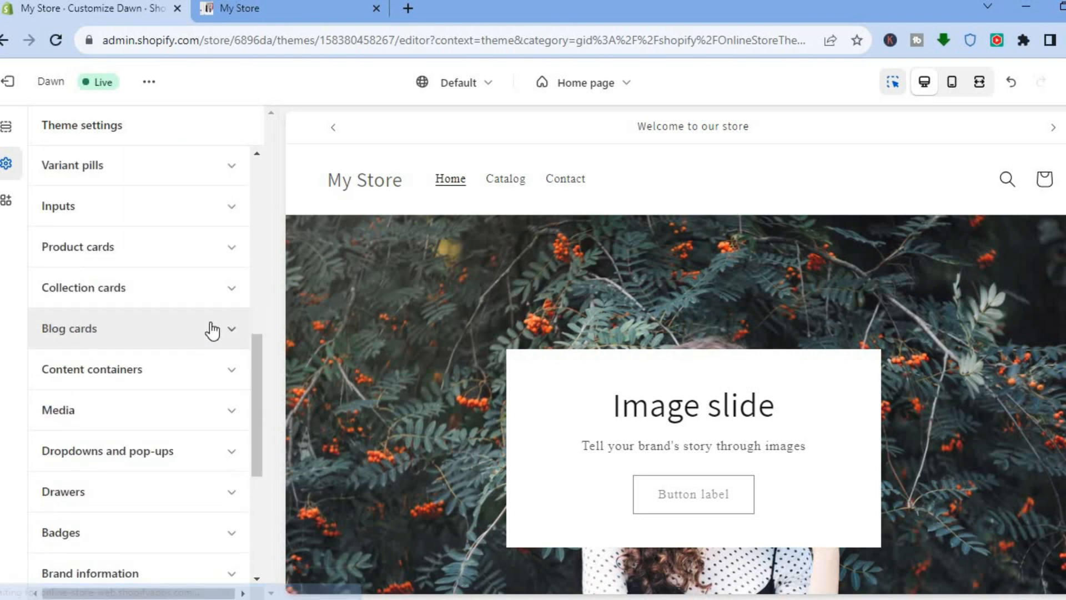
left_click_drag(261, 364, 267, 235)
scroll(263, 266, "down", 4)
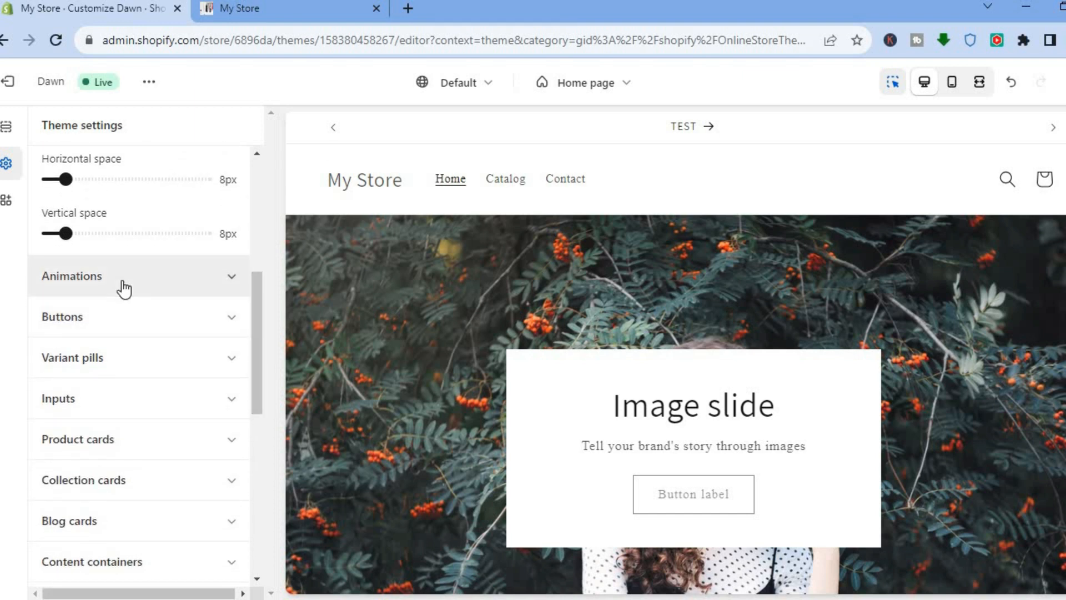
Step: Set the hover effect for cards and buttons to Vertical lift in the theme's animation settings
scroll(123, 282, "down", 3)
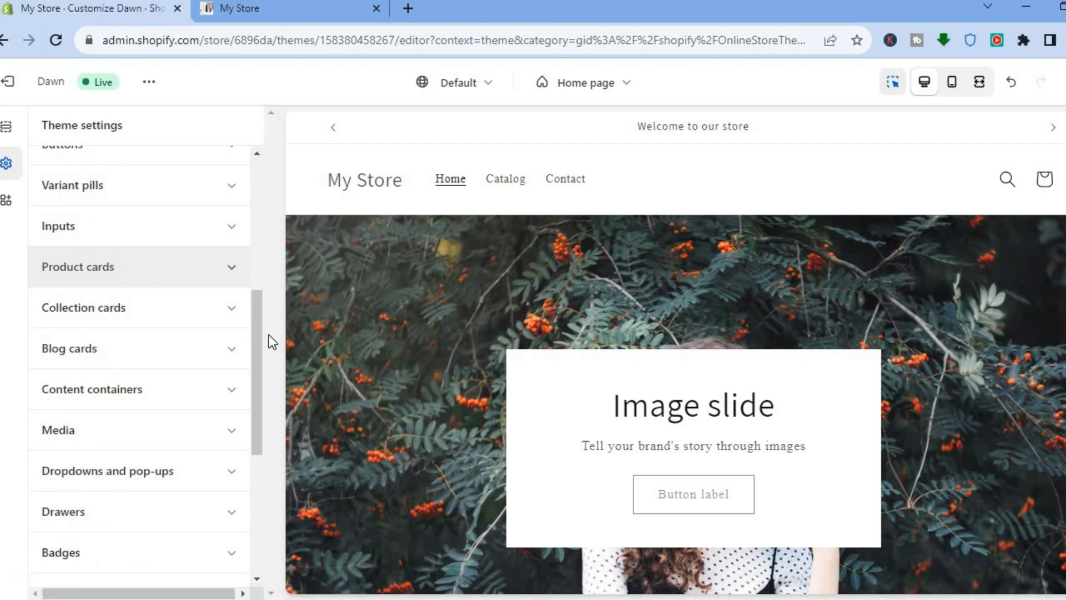
left_click_drag(257, 335, 262, 213)
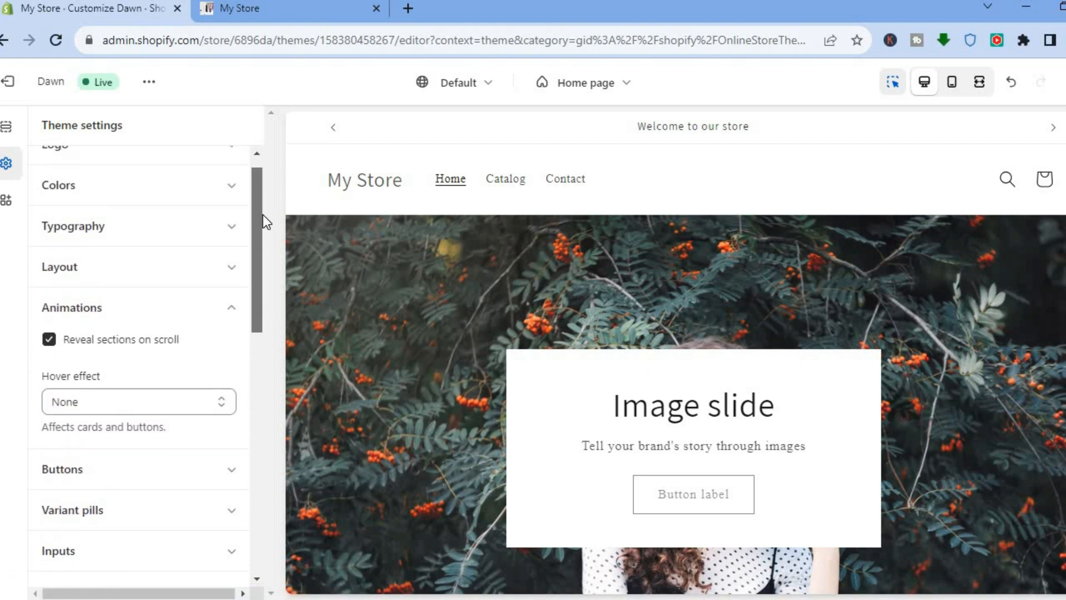
left_click(207, 404)
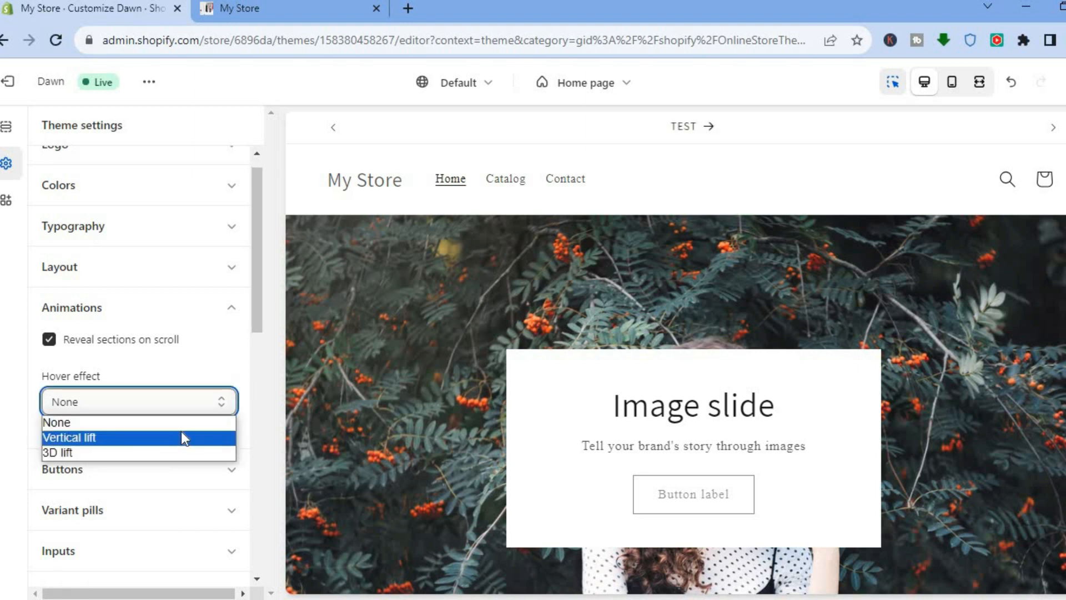
left_click(181, 432)
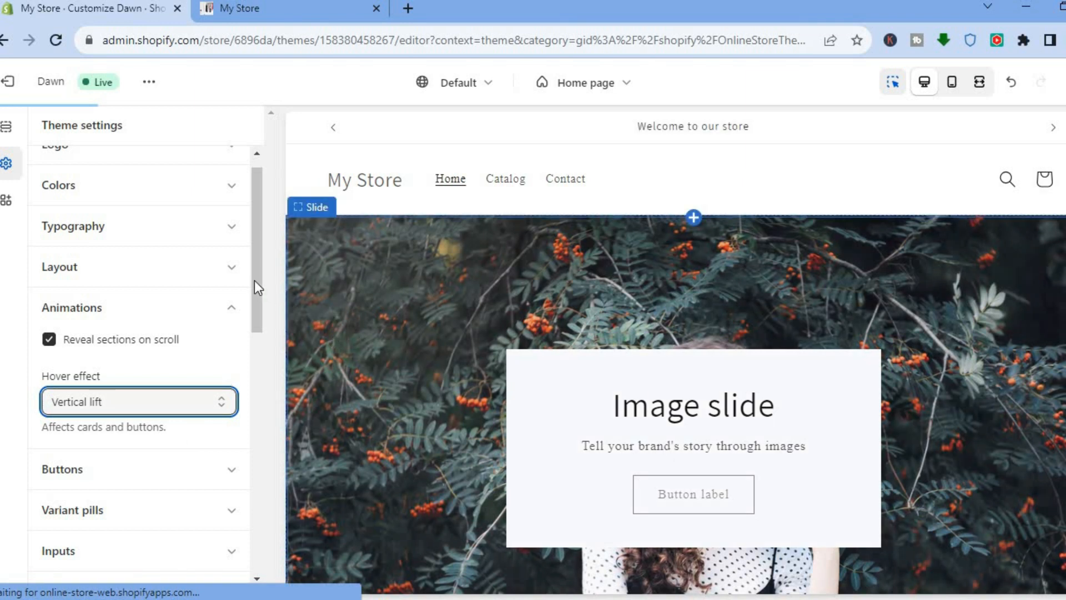
scroll(254, 311, "down", 3)
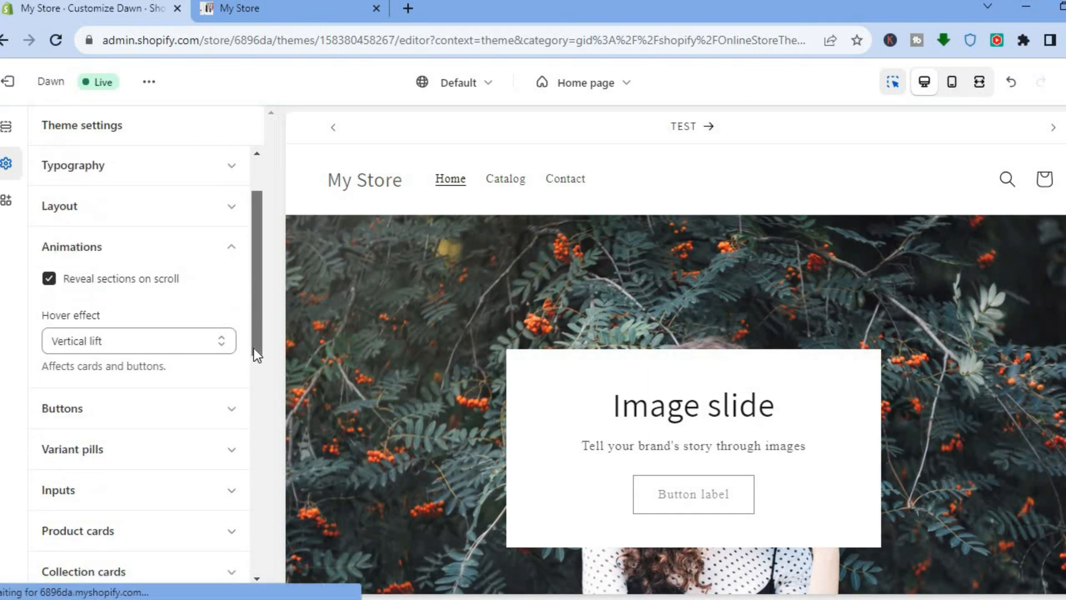
Step: Examine the theme's button and product card settings, including the card style options, text alignment, color scheme, border and shadow
left_click(197, 318)
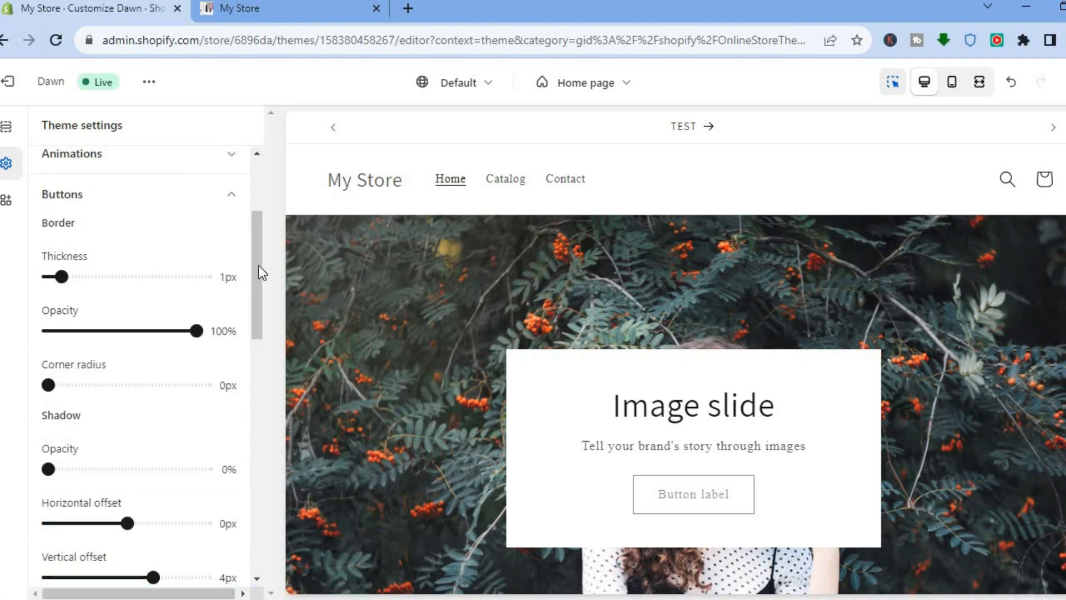
left_click_drag(259, 266, 254, 426)
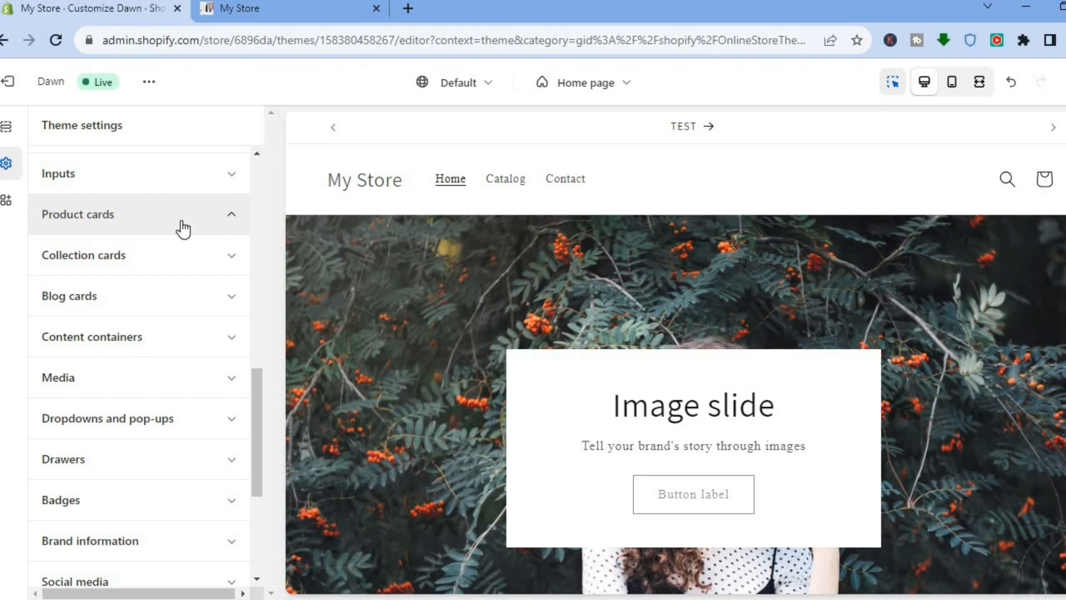
left_click_drag(259, 261, 260, 274)
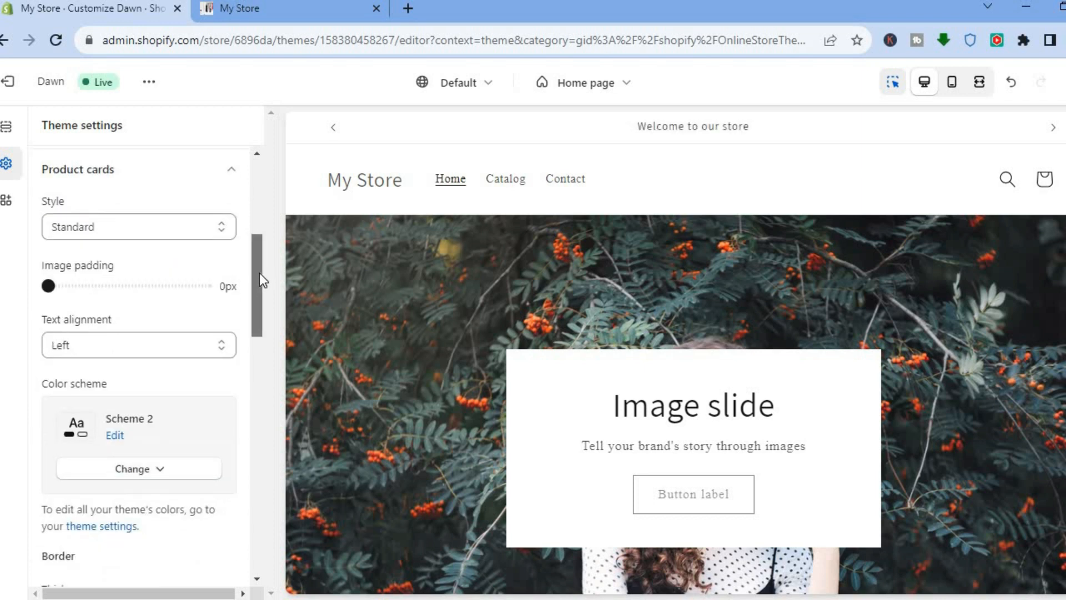
left_click(208, 222)
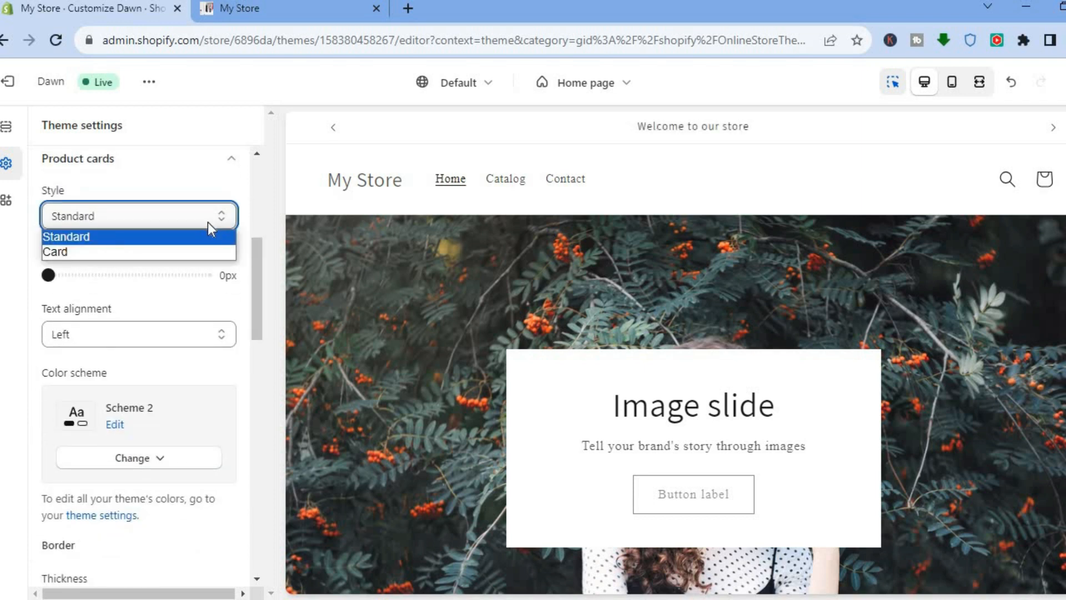
left_click(207, 222)
left_click_drag(258, 261, 258, 291)
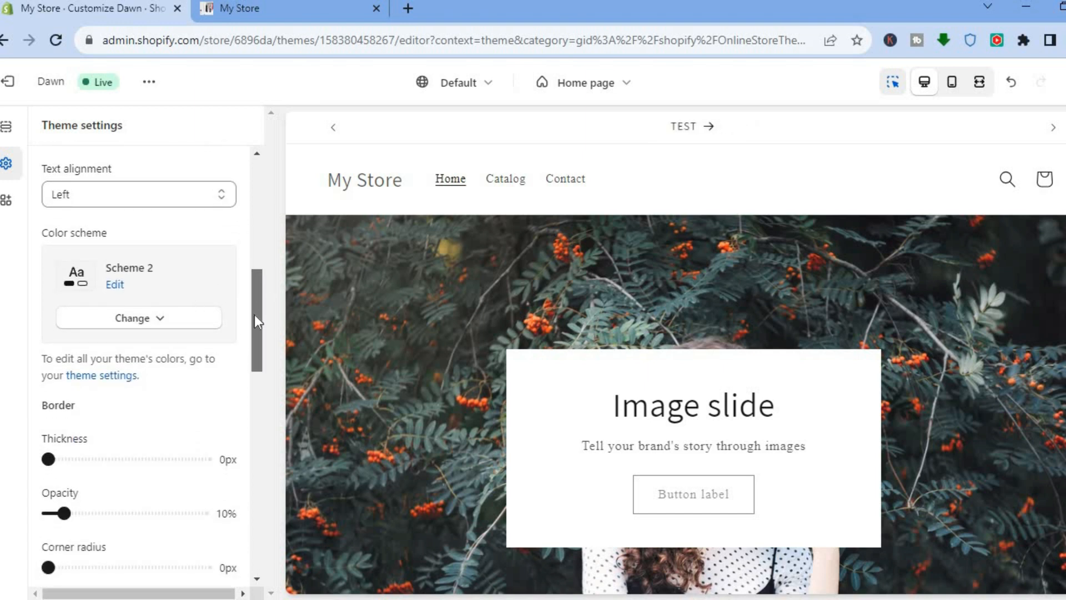
scroll(254, 315, "down", 4)
scroll(254, 391, "down", 6)
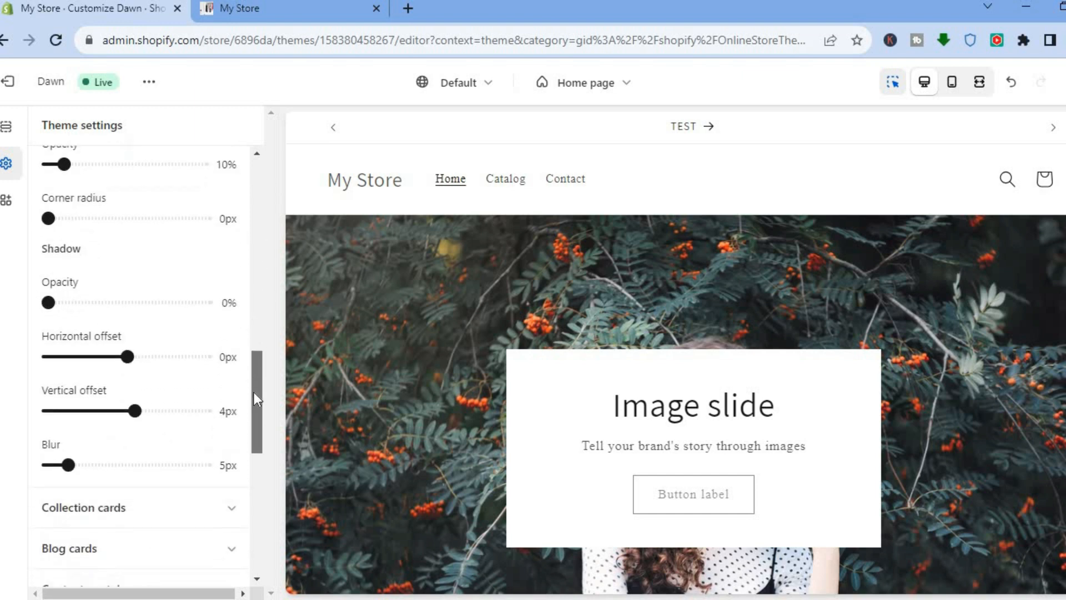
scroll(254, 464, "down", 2)
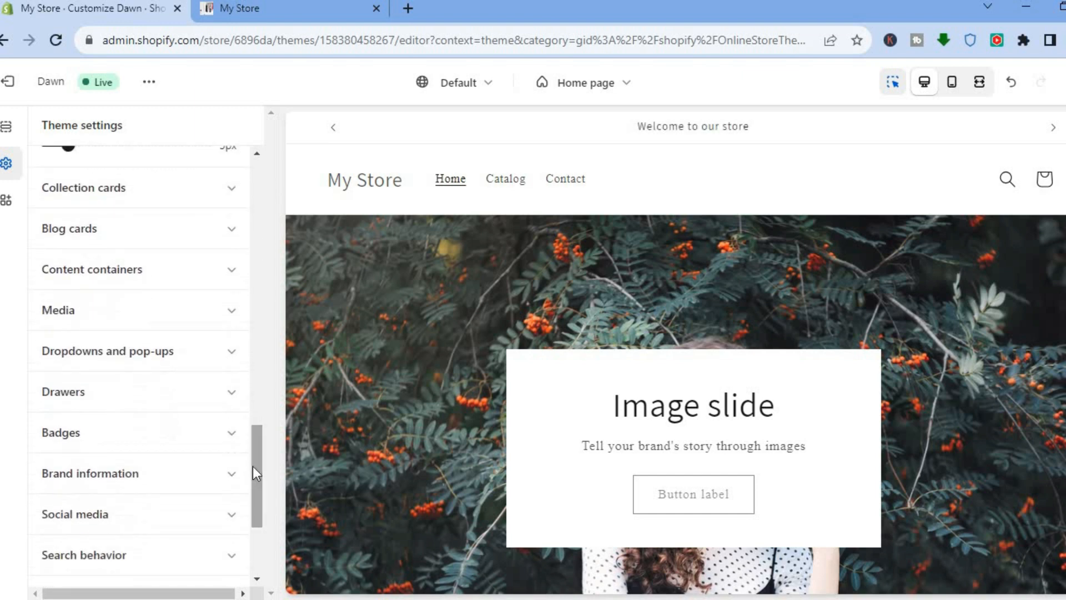
Step: Review the theme's social media account fields and its currency format settings
left_click_drag(252, 465, 252, 512)
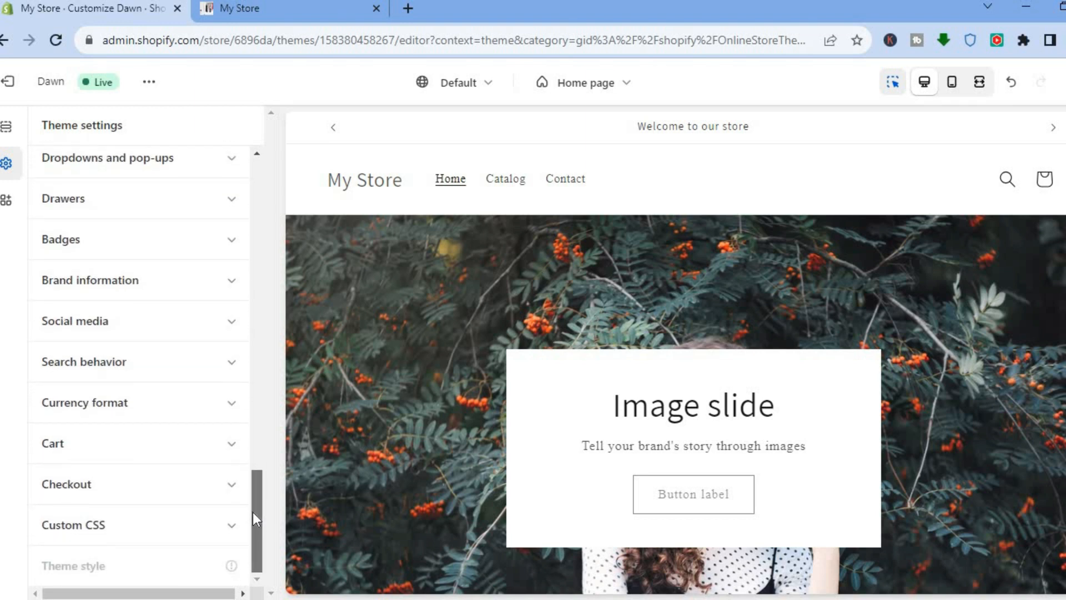
left_click(206, 324)
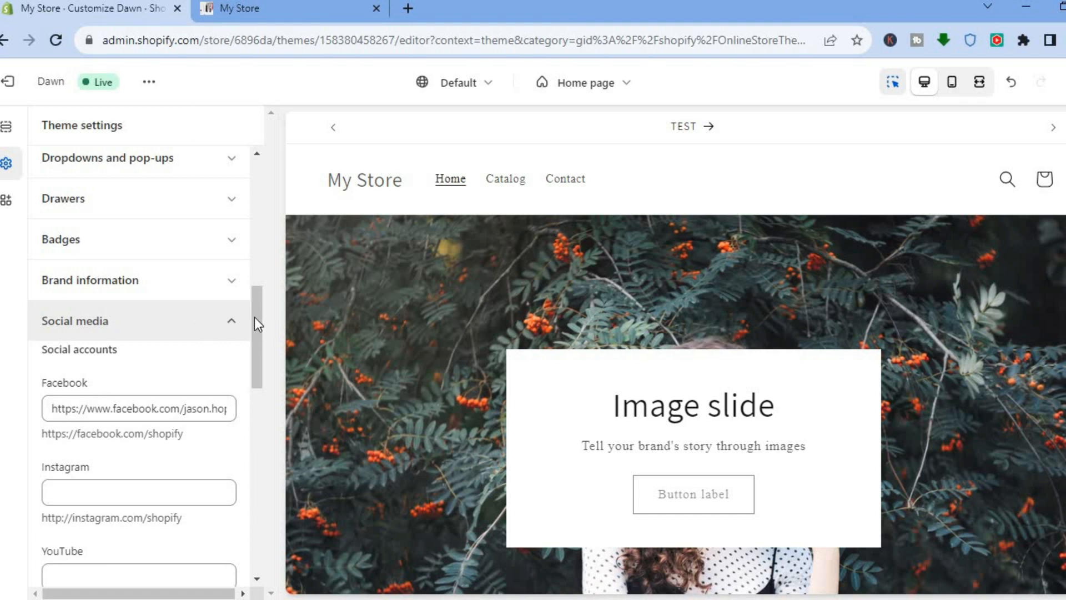
left_click_drag(255, 319, 254, 485)
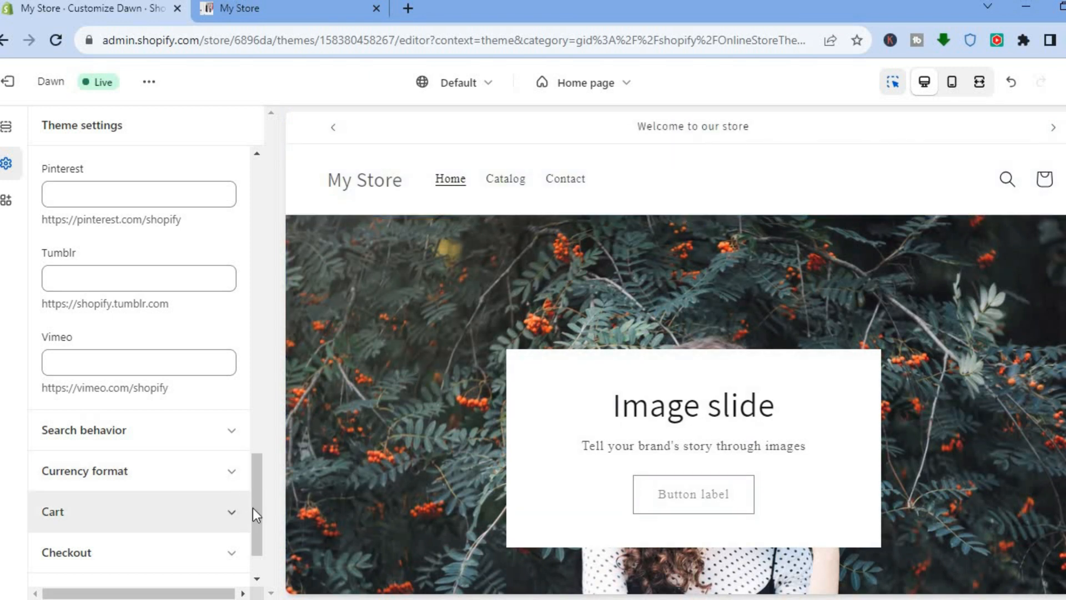
left_click(200, 472)
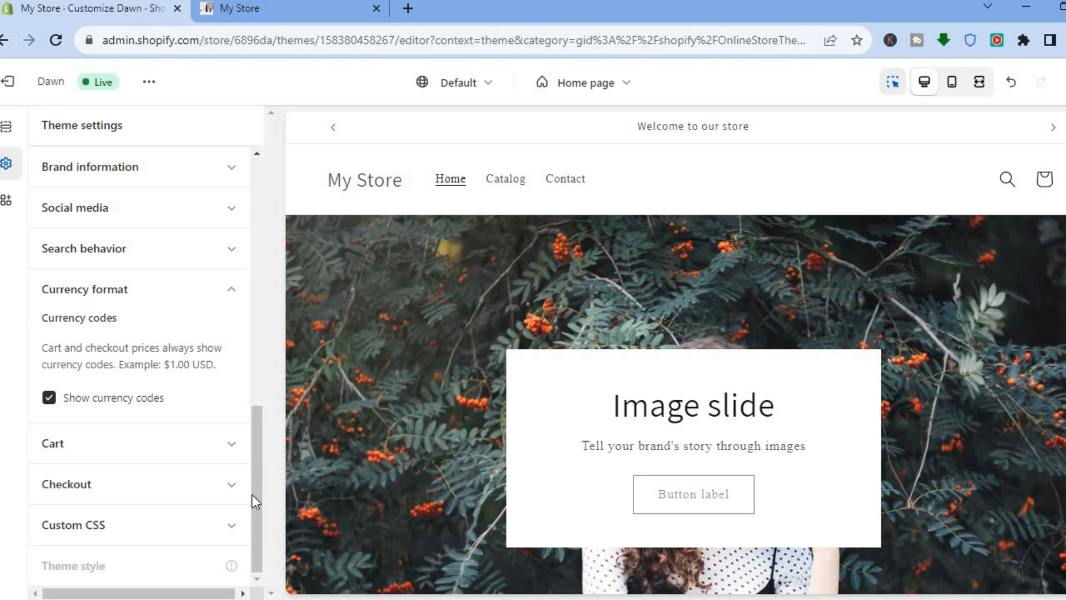
Step: Examine the theme's checkout settings, from the banner and logo options to the main content area, typography and colors
left_click(207, 491)
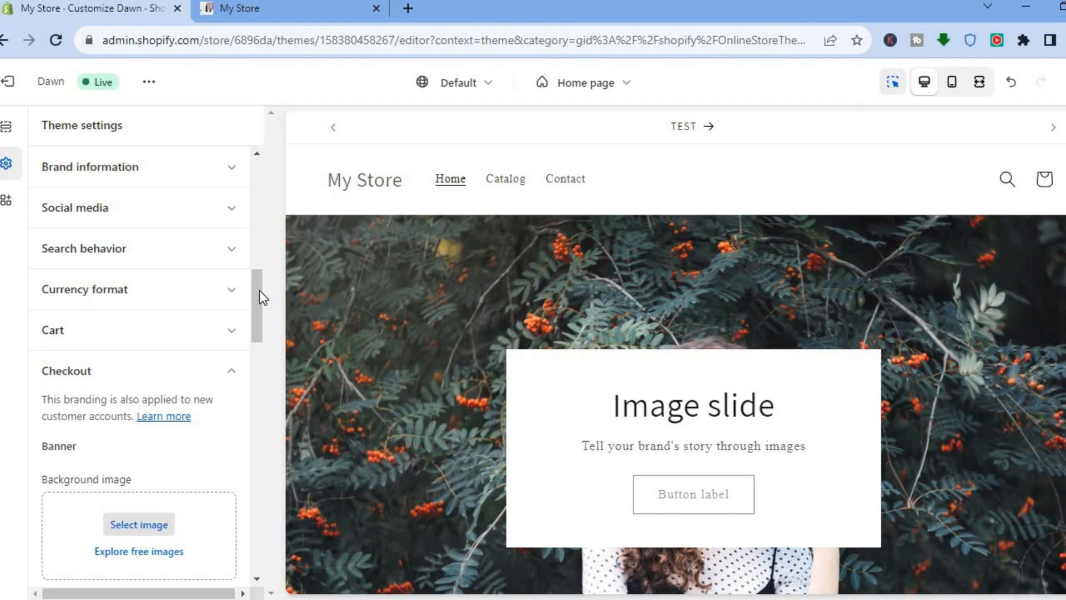
left_click_drag(259, 297, 247, 331)
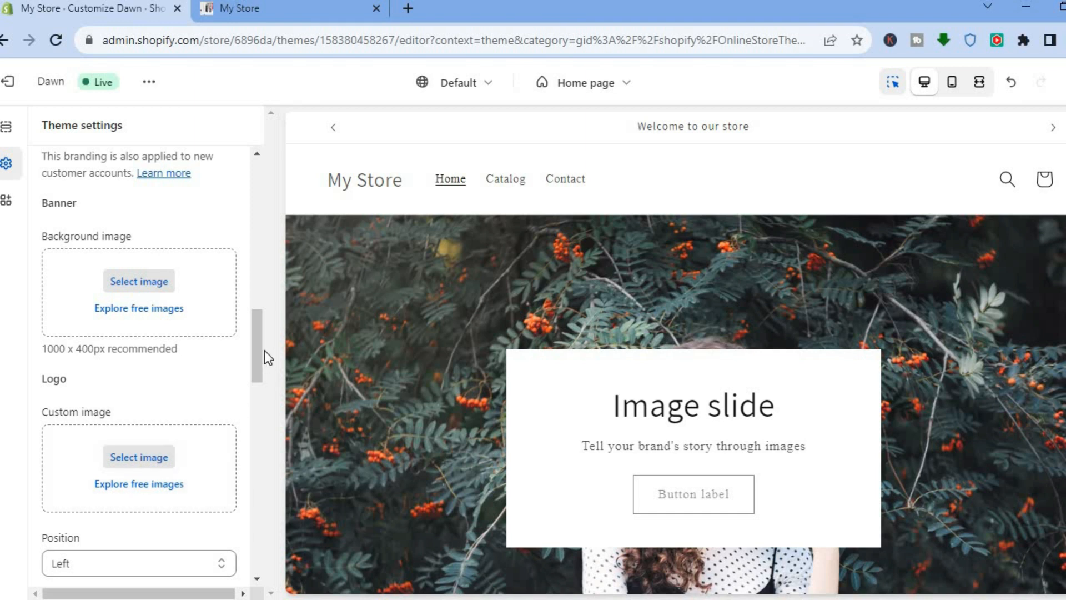
left_click_drag(261, 345, 256, 389)
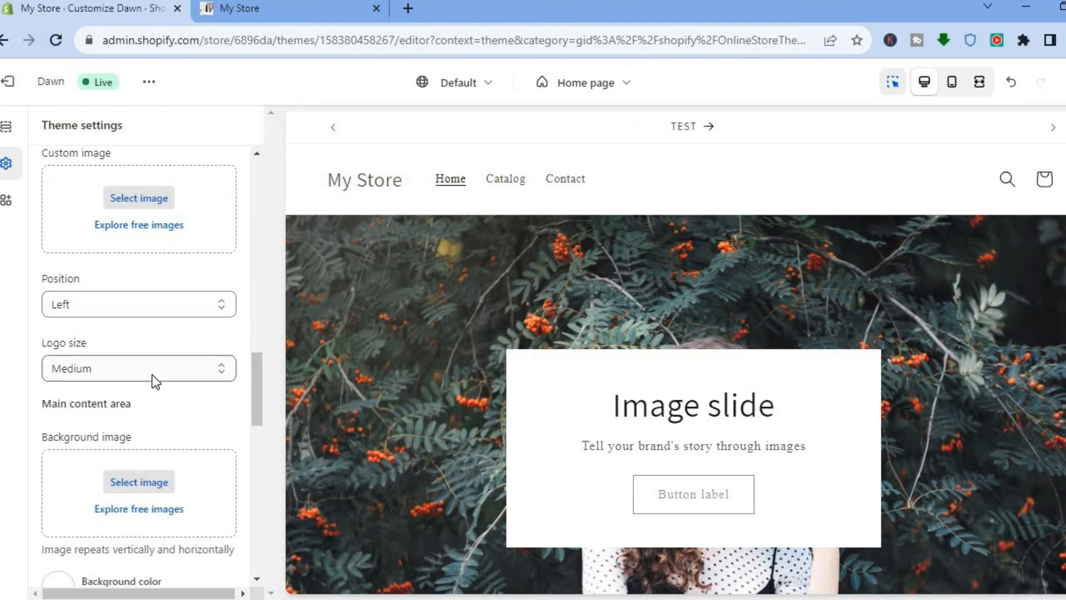
left_click_drag(262, 410, 248, 531)
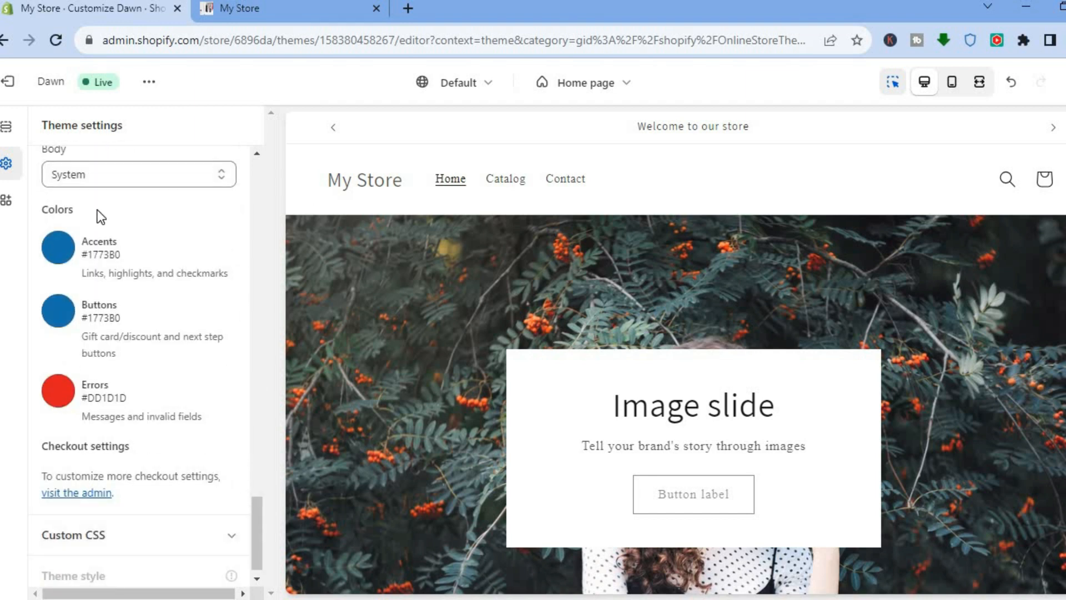
Step: Add a new announcement to the announcement bar in the home page's header sections
left_click(6, 130)
left_click(47, 190)
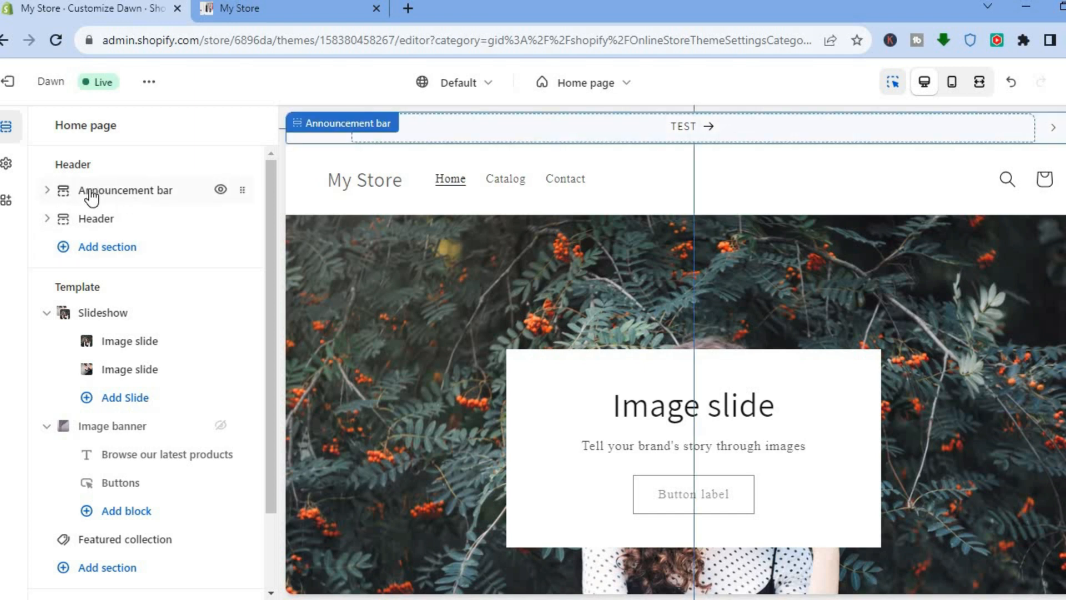
left_click(46, 191)
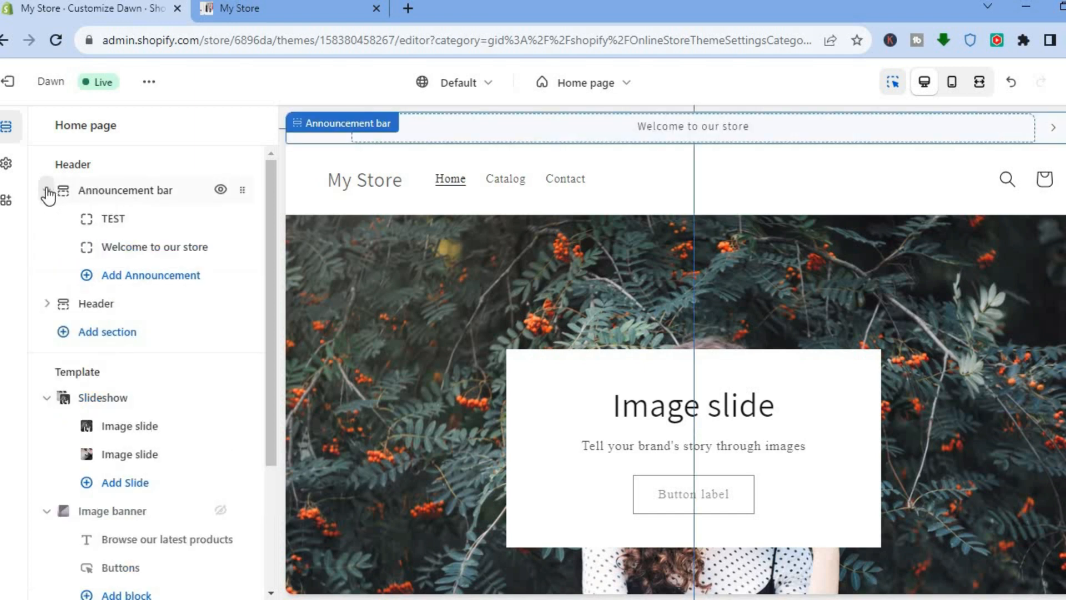
left_click(154, 278)
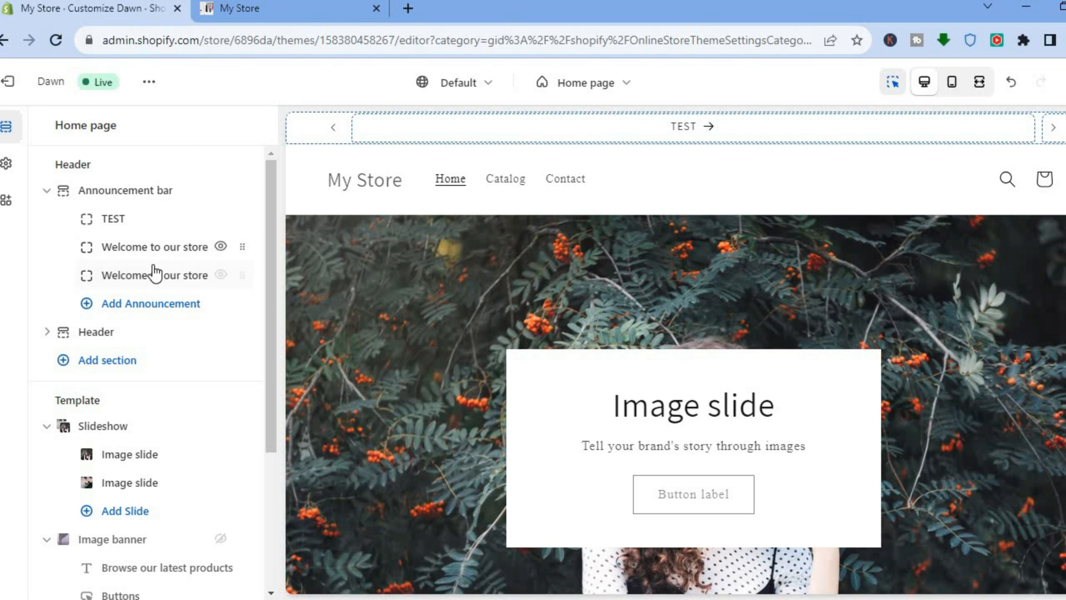
Step: Link the first "Welcome to our store" announcement to the Home page collection and return to the section list
left_click(132, 250)
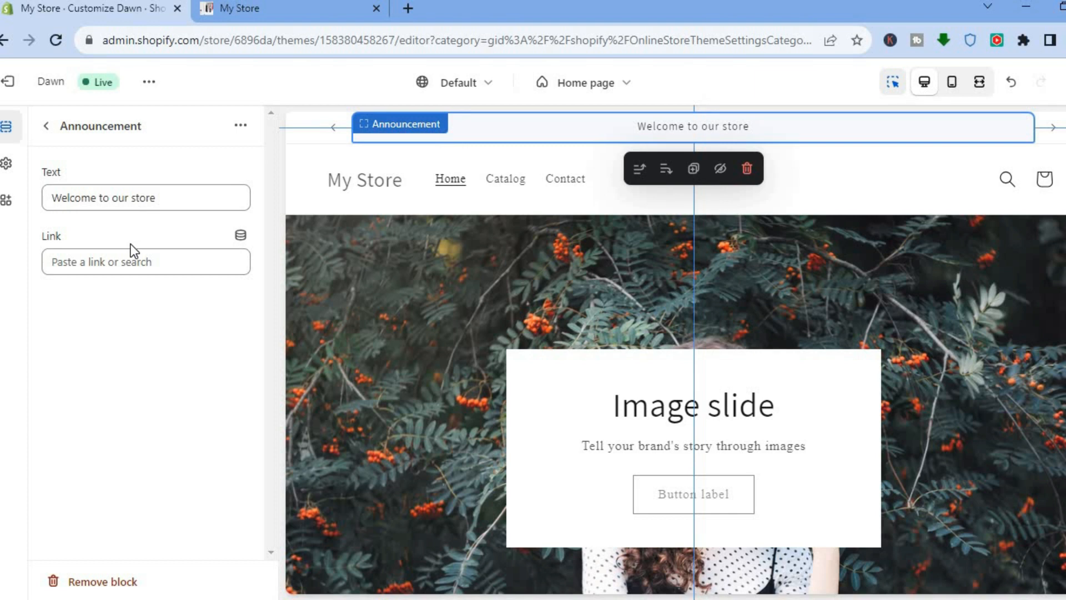
left_click(160, 188)
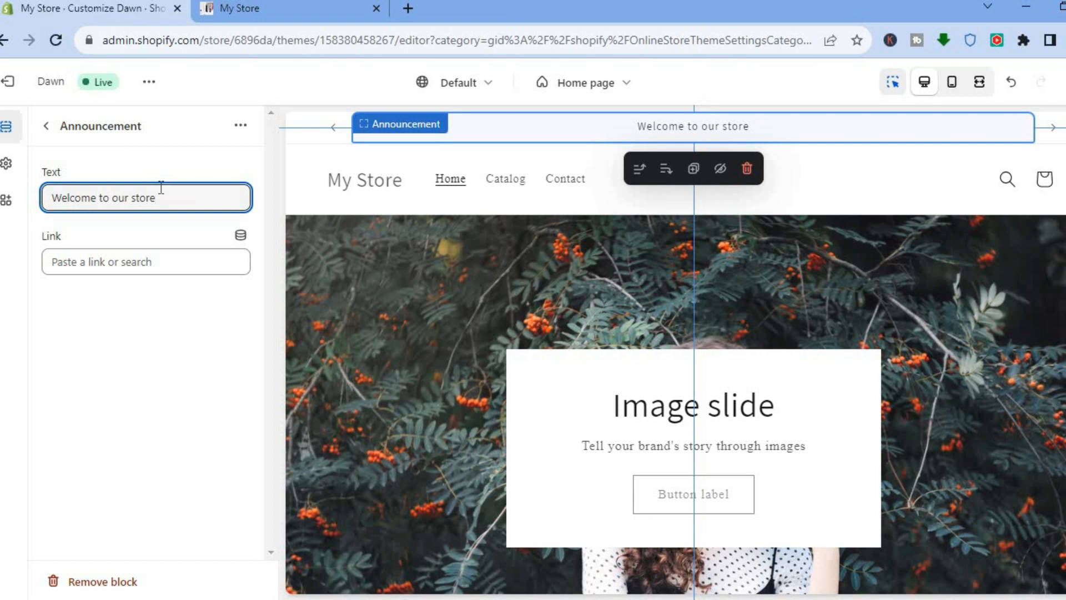
left_click(152, 262)
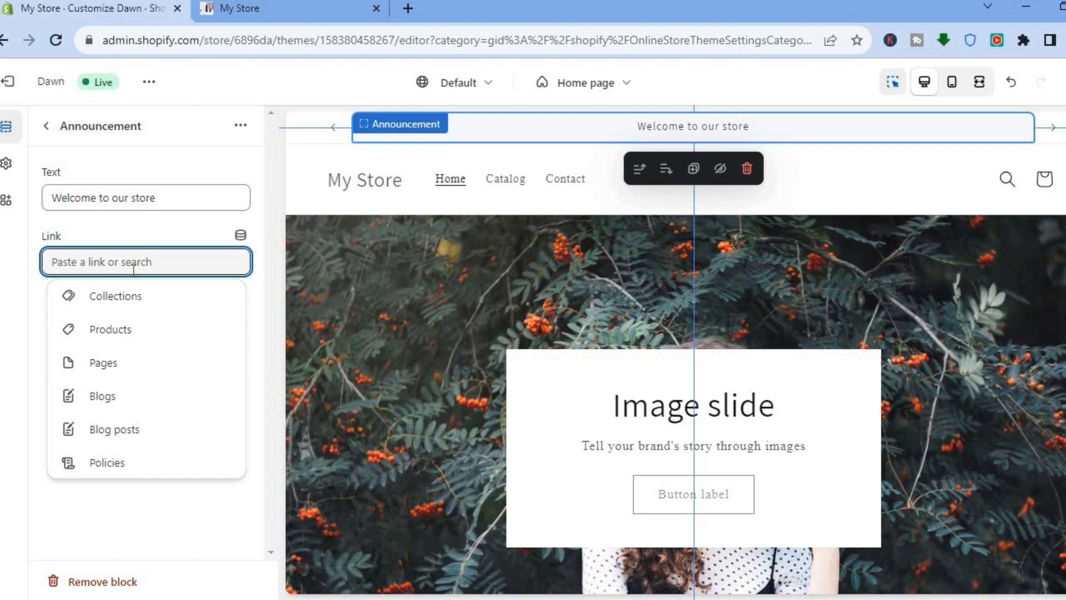
left_click(127, 300)
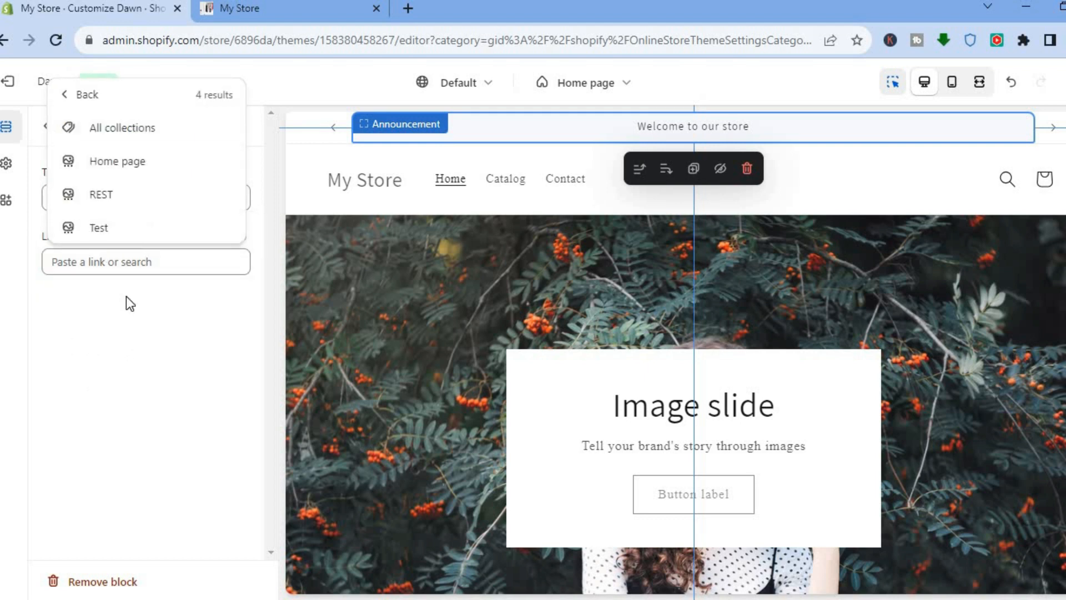
left_click(131, 164)
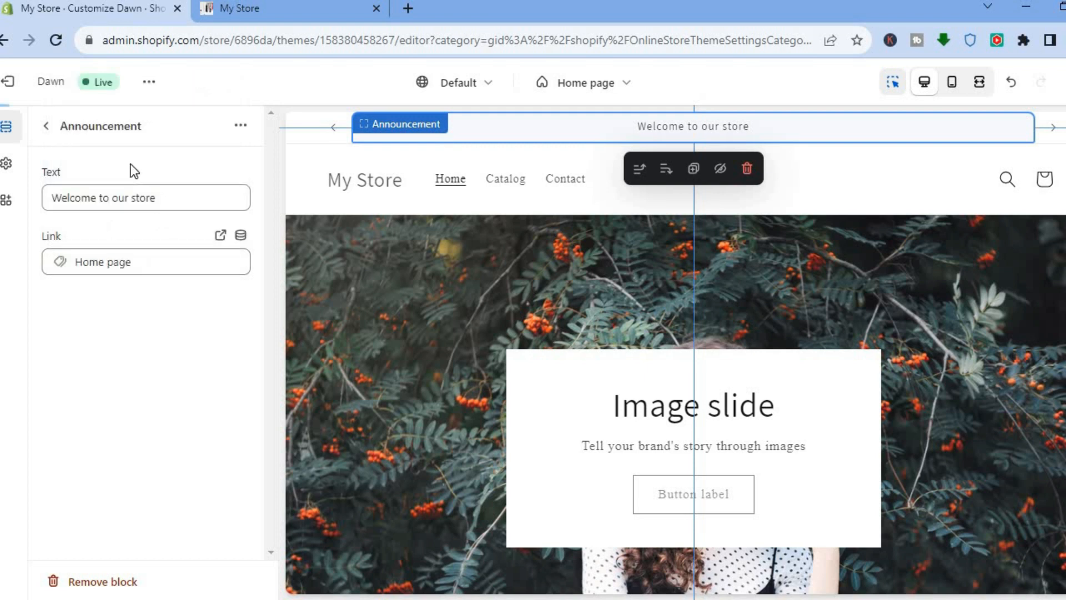
left_click(48, 126)
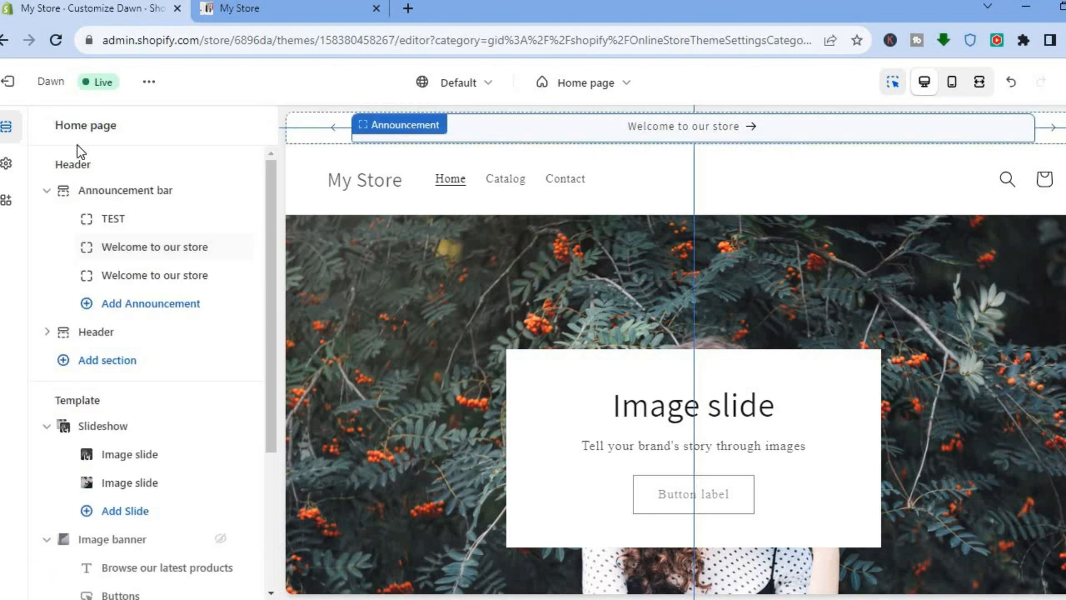
Step: Try #1773B0 as the background color of the announcement bar's Scheme 1, and restore it to #FFFFFF
left_click(116, 189)
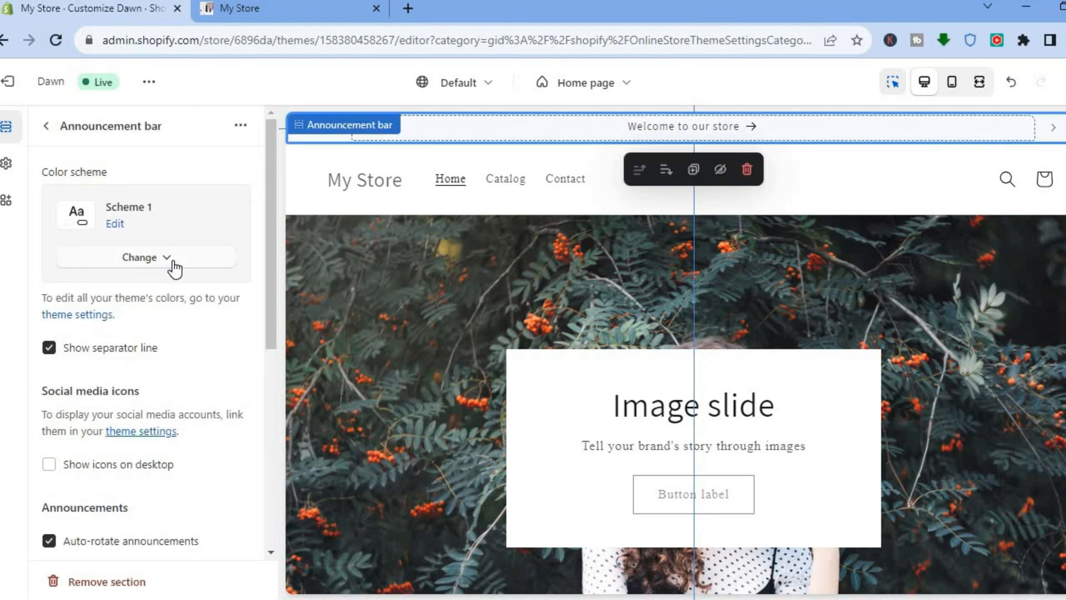
left_click(115, 225)
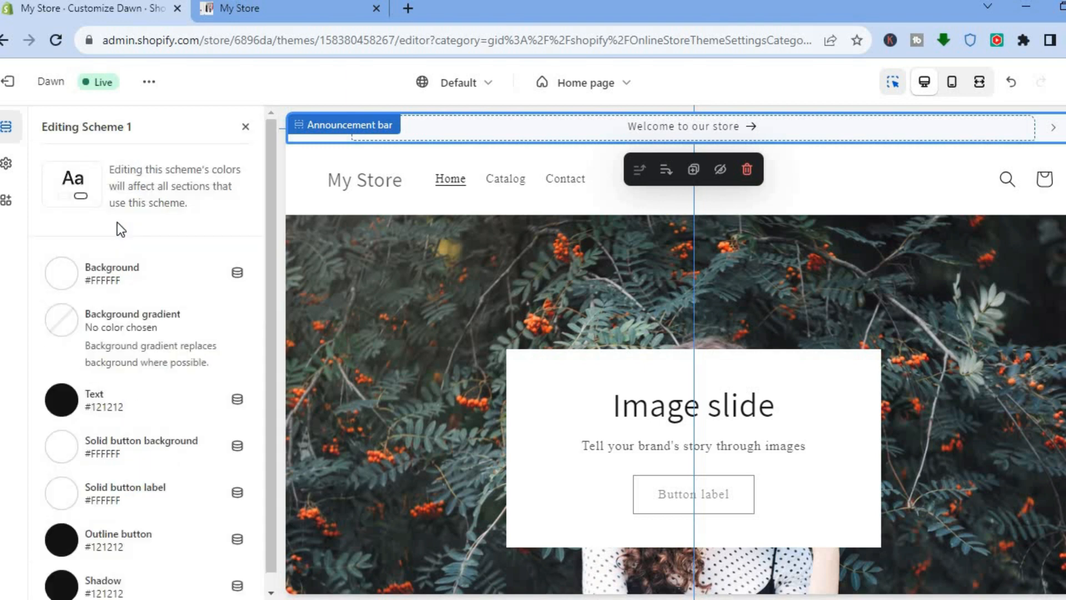
left_click(56, 276)
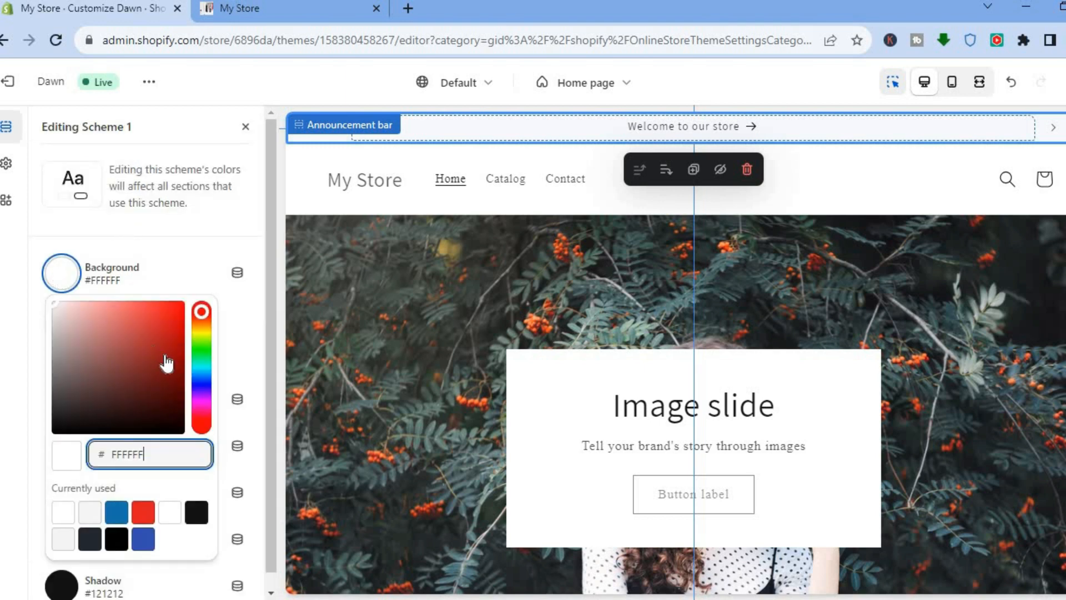
left_click(201, 351)
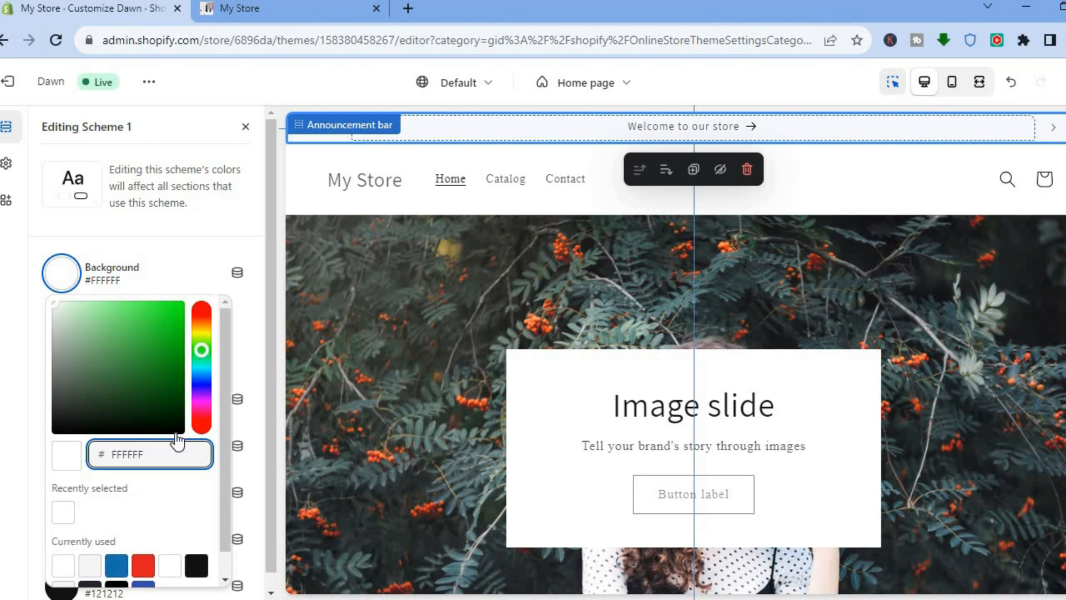
left_click(113, 566)
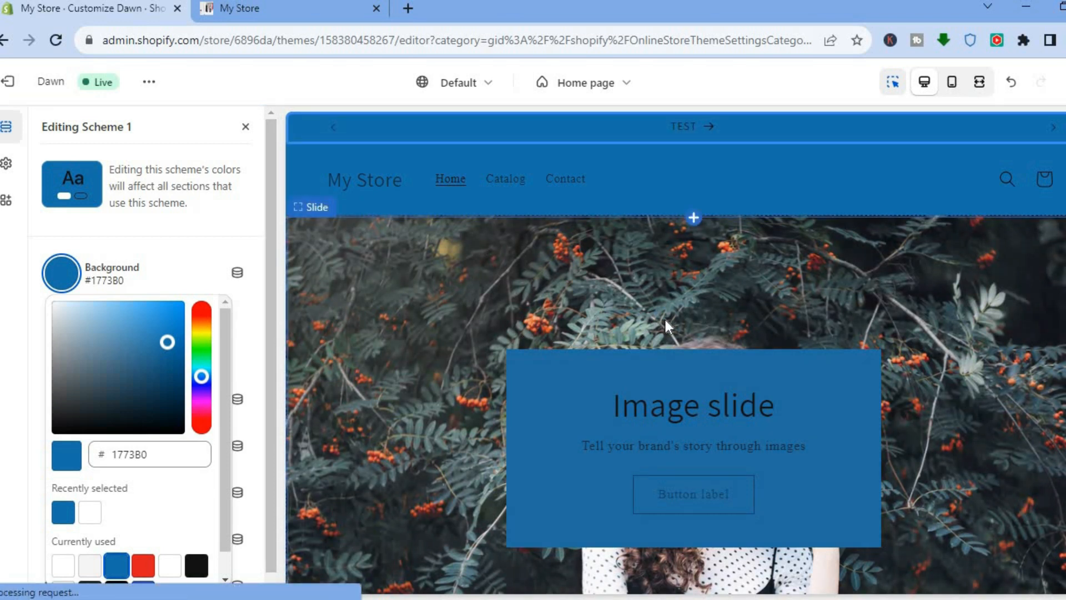
left_click(83, 513)
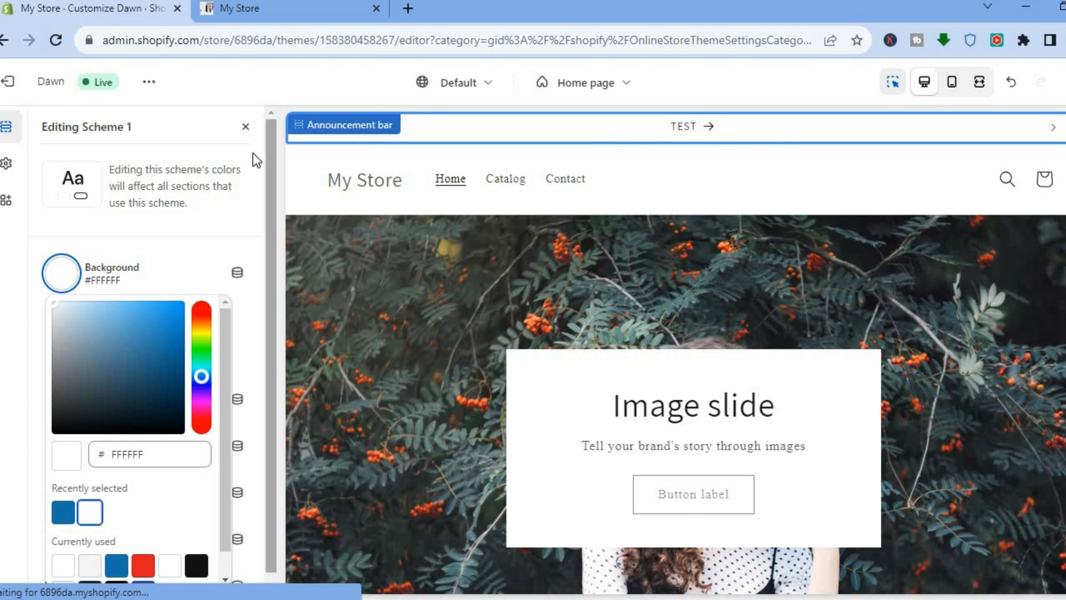
left_click(246, 127)
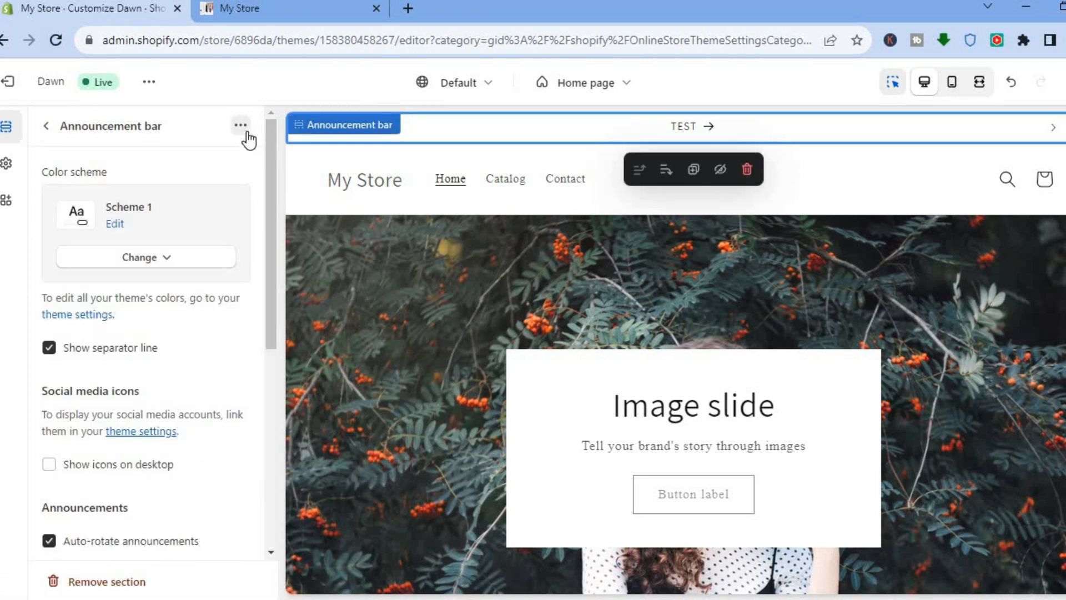
Step: Examine the announcement bar's social media icon, auto-rotation, country/region selector and language selector options, and expand its theme settings
left_click_drag(267, 192, 266, 295)
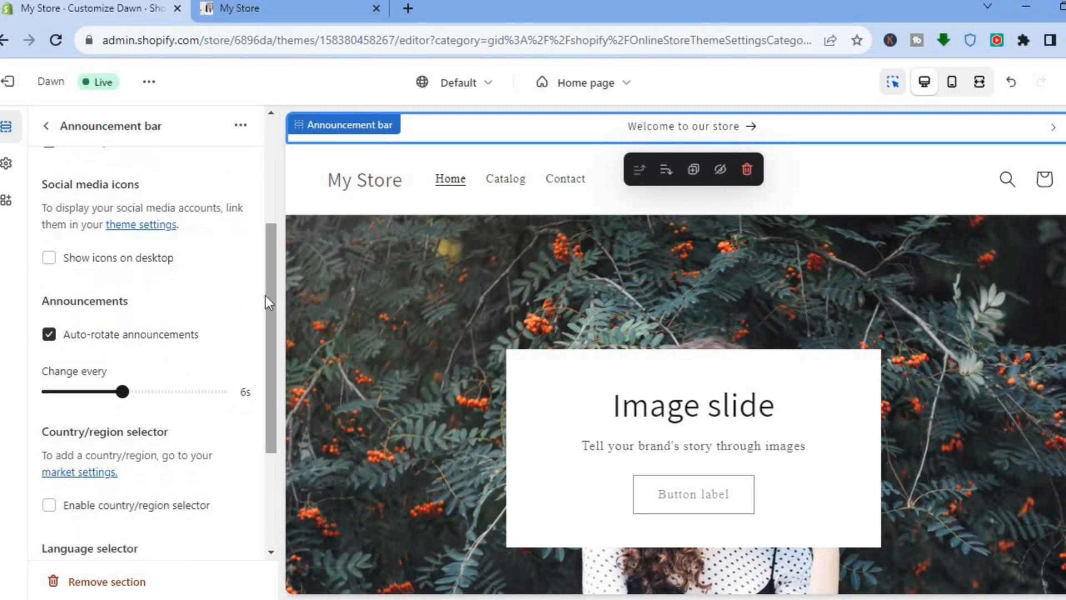
left_click(50, 258)
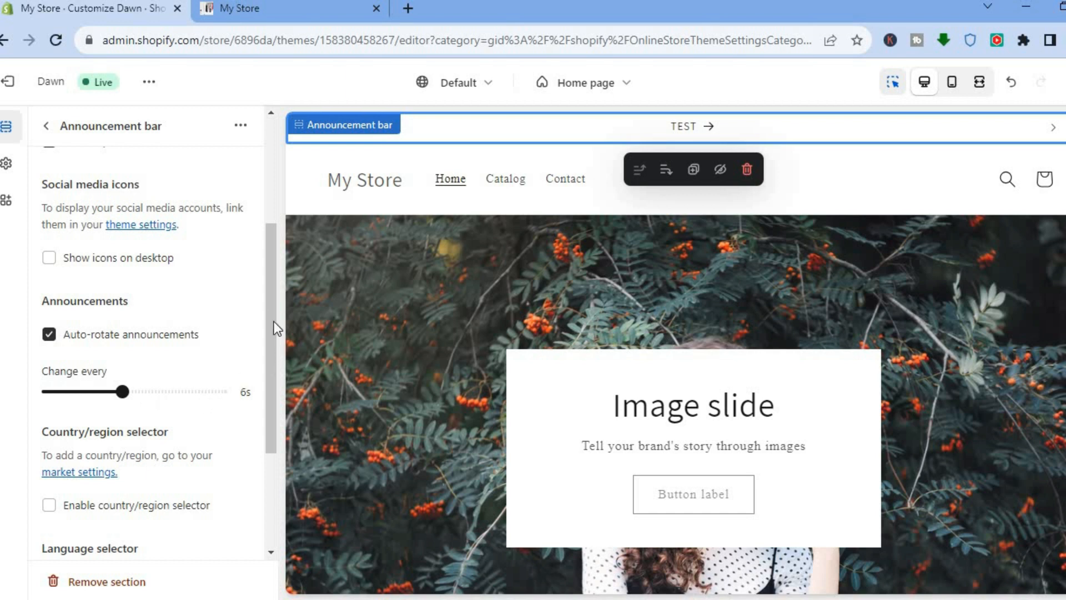
left_click_drag(268, 321, 270, 464)
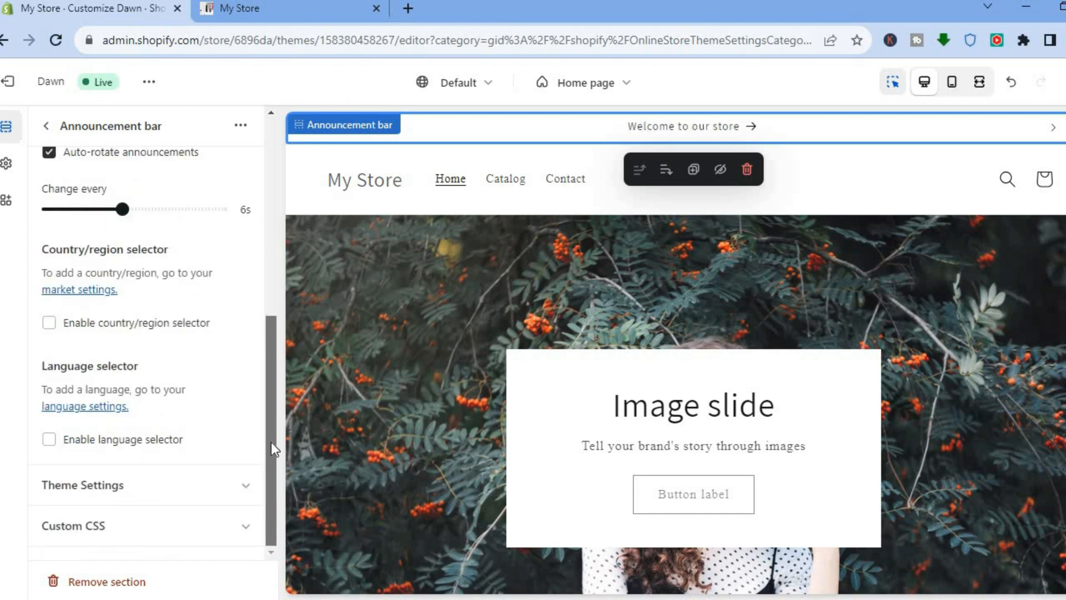
left_click(222, 492)
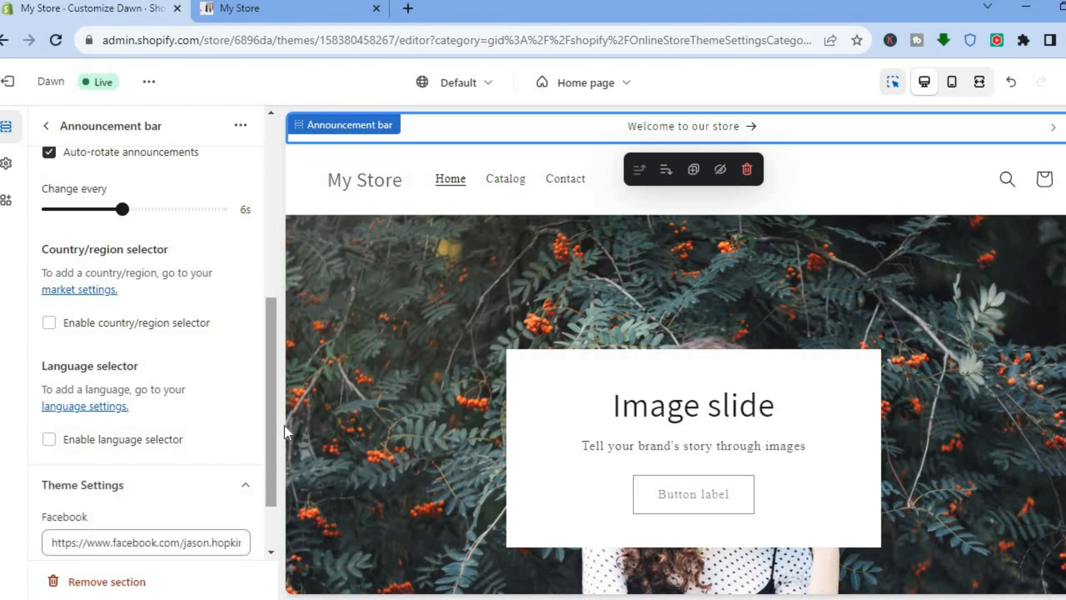
Step: Review the remaining announcement bar settings, including Custom CSS, and return to the home page section list
left_click_drag(272, 429, 271, 519)
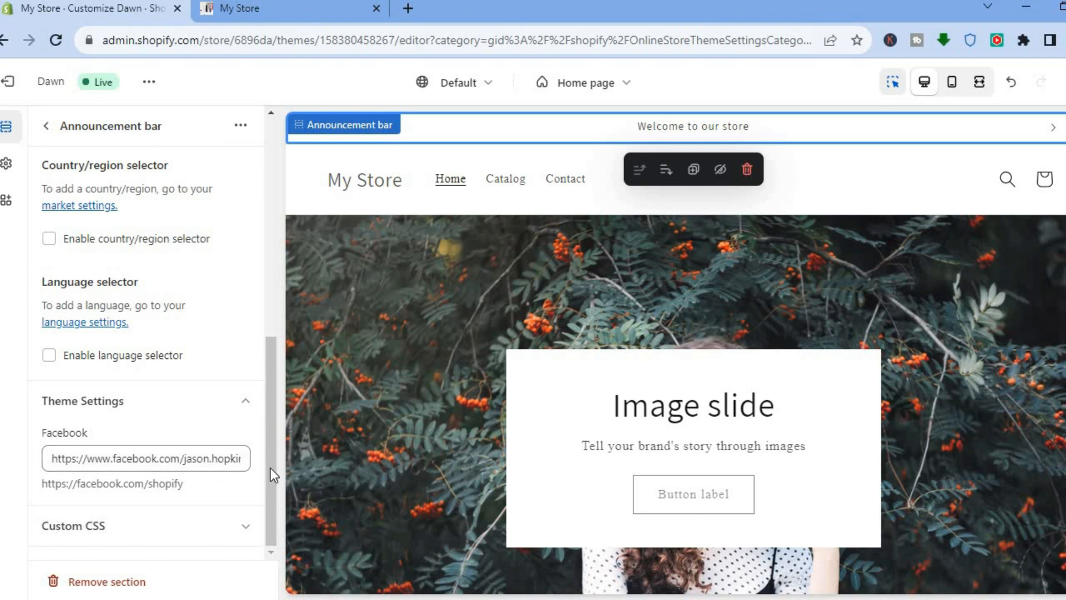
left_click_drag(271, 468, 268, 244)
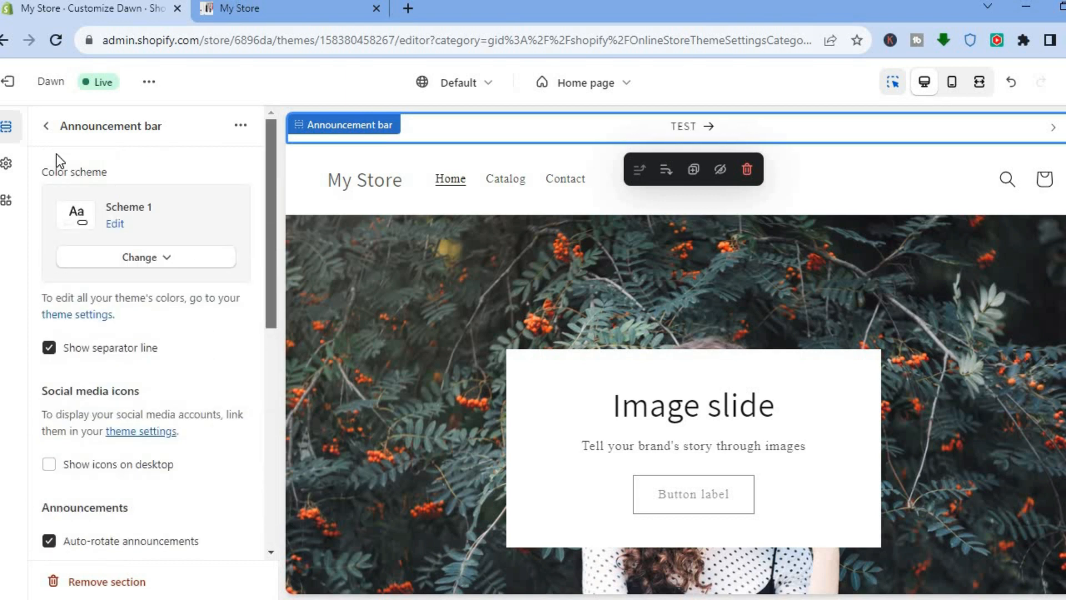
left_click(46, 127)
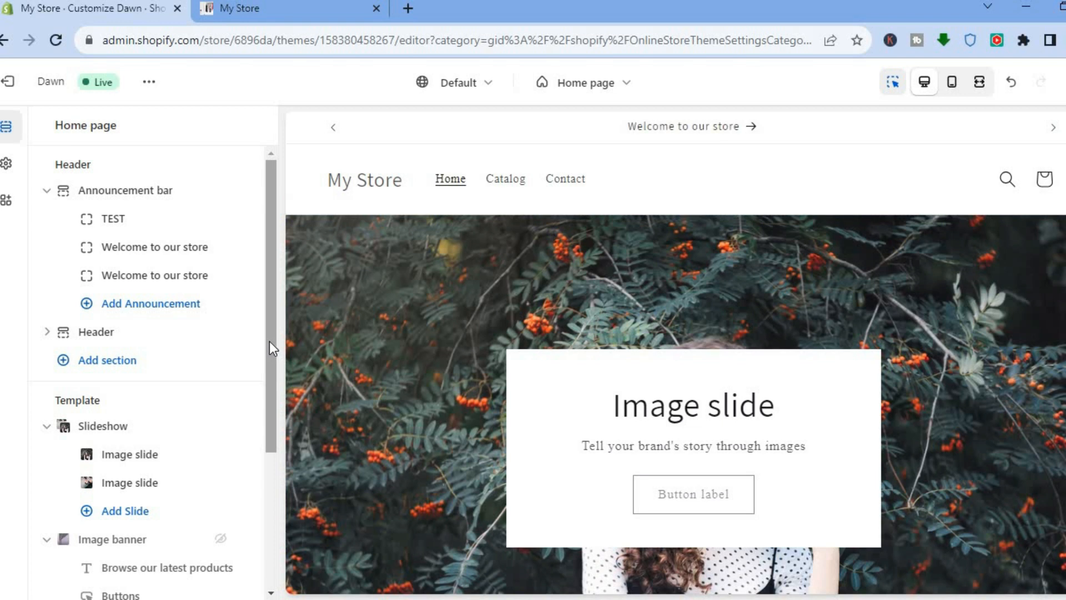
Step: Add a Slideshow section to the home page template below the Featured collection section
scroll(268, 345, "down", 1)
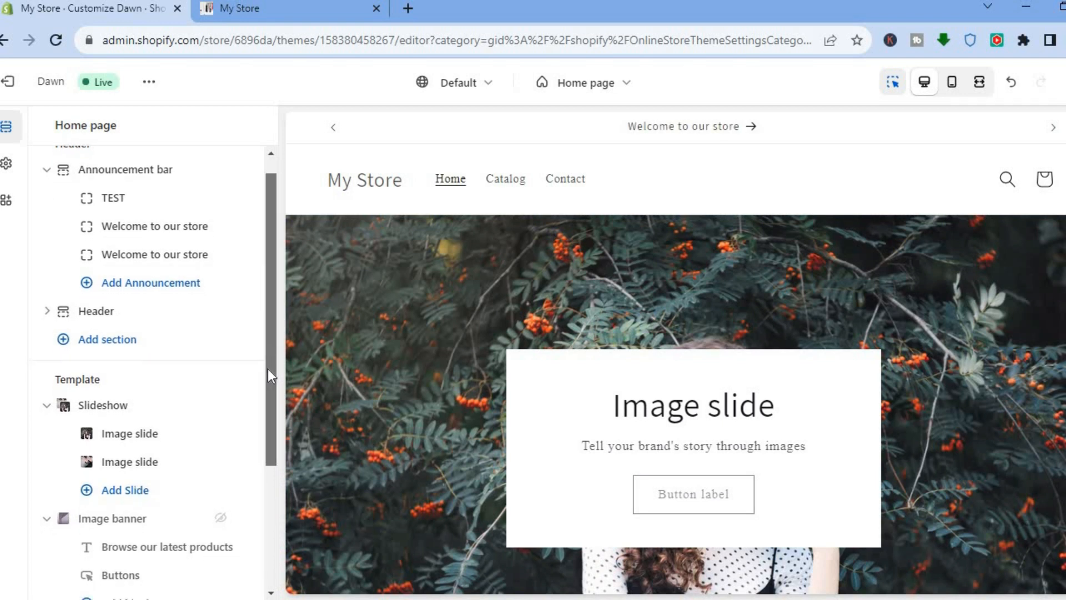
scroll(269, 376, "down", 2)
scroll(269, 422, "down", 1)
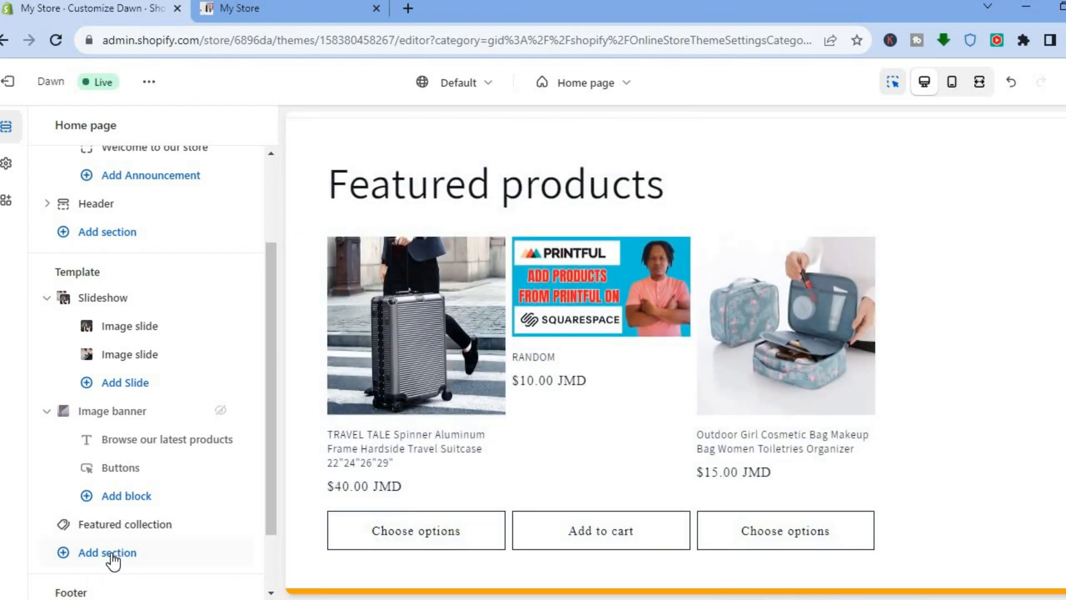
left_click(113, 555)
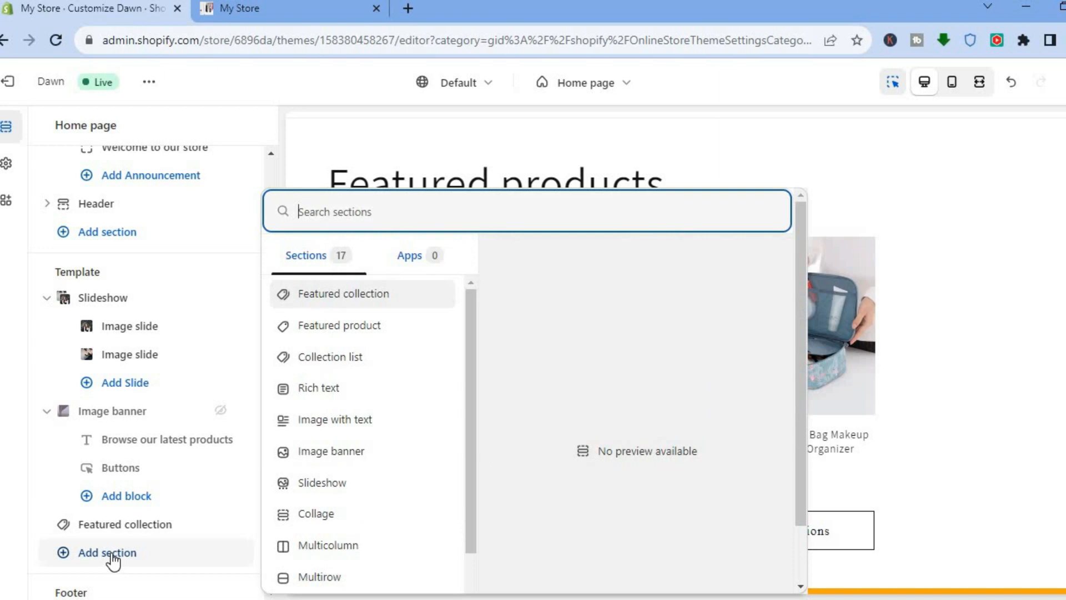
left_click(329, 488)
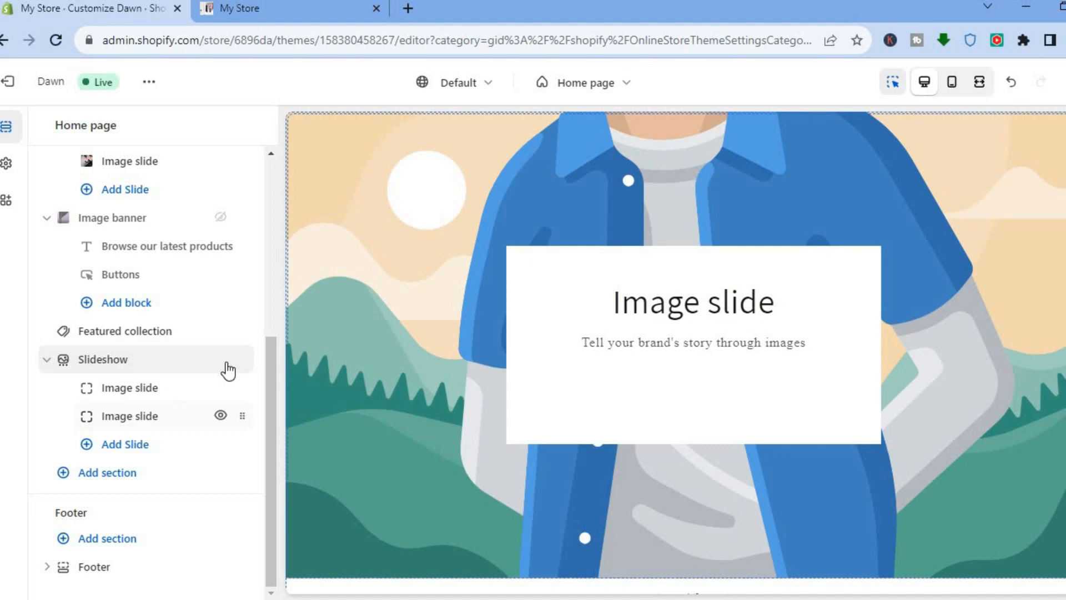
Step: Examine the image, heading and subheading options of the new slideshow's first slide, and return to the section list
left_click_drag(268, 395, 267, 379)
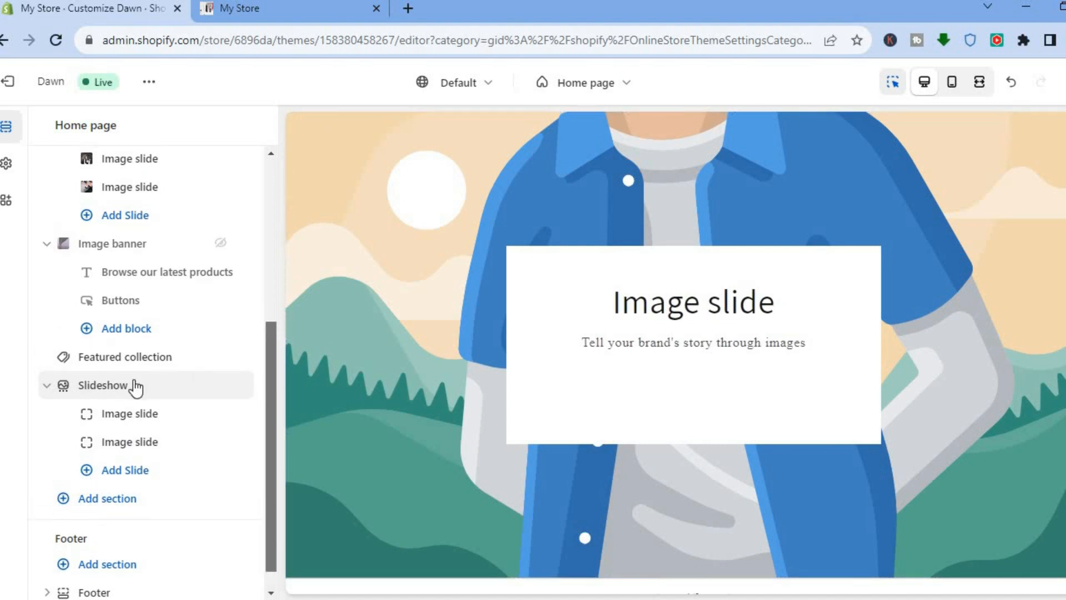
left_click(129, 416)
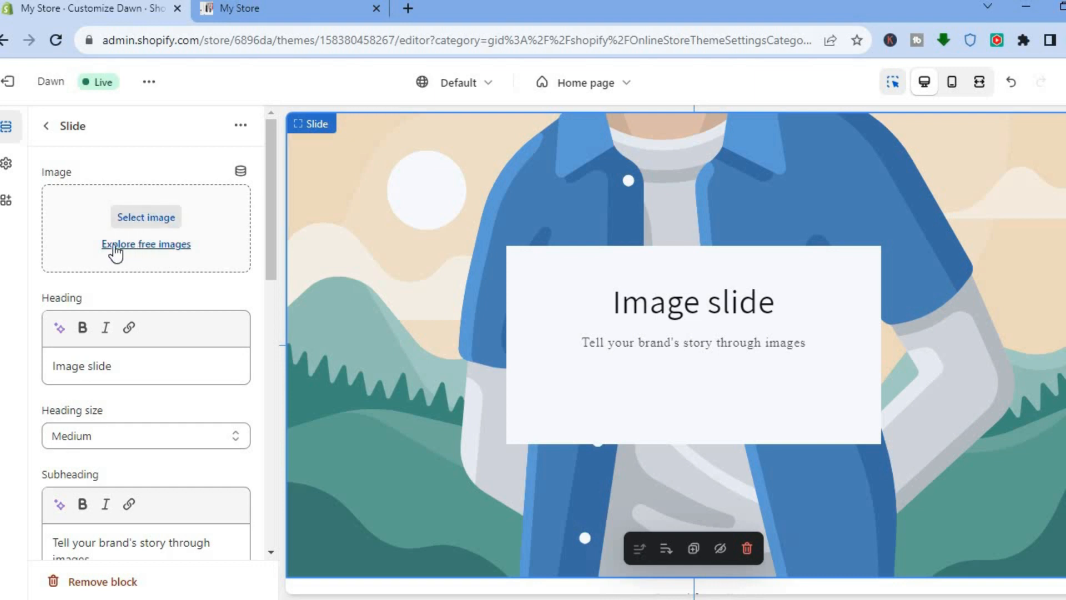
left_click(48, 133)
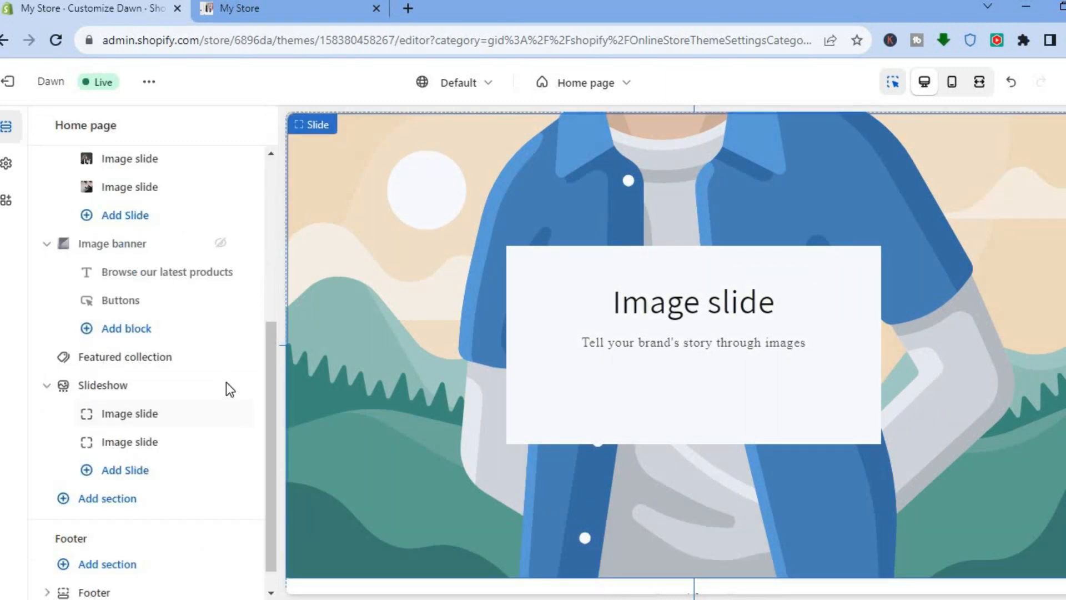
Step: Hide the new Slideshow section below Featured collection, check the home page preview and save the theme changes
left_click_drag(272, 384, 274, 340)
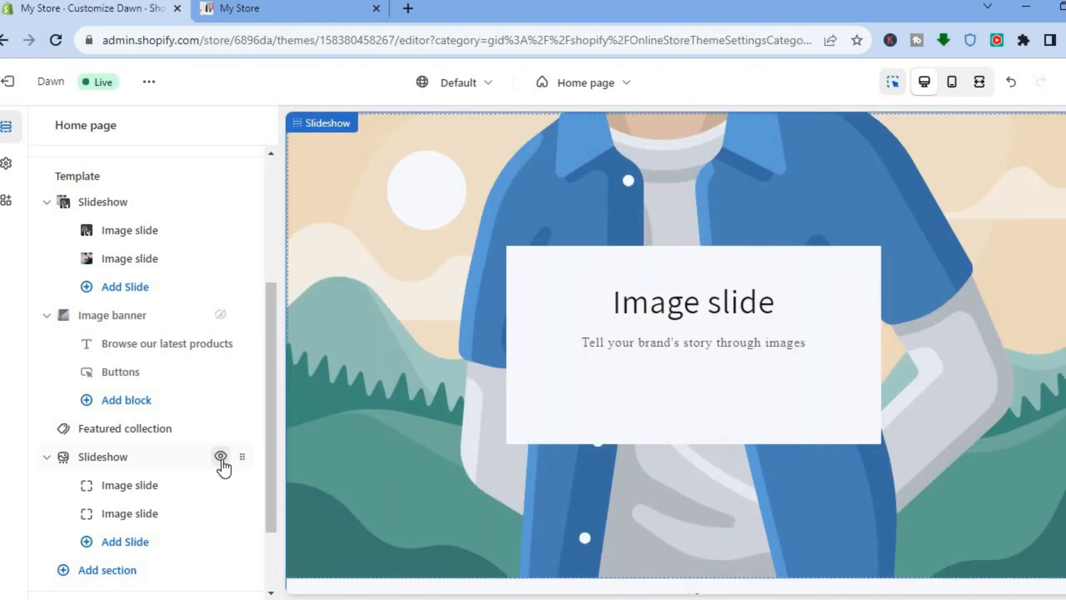
left_click(221, 456)
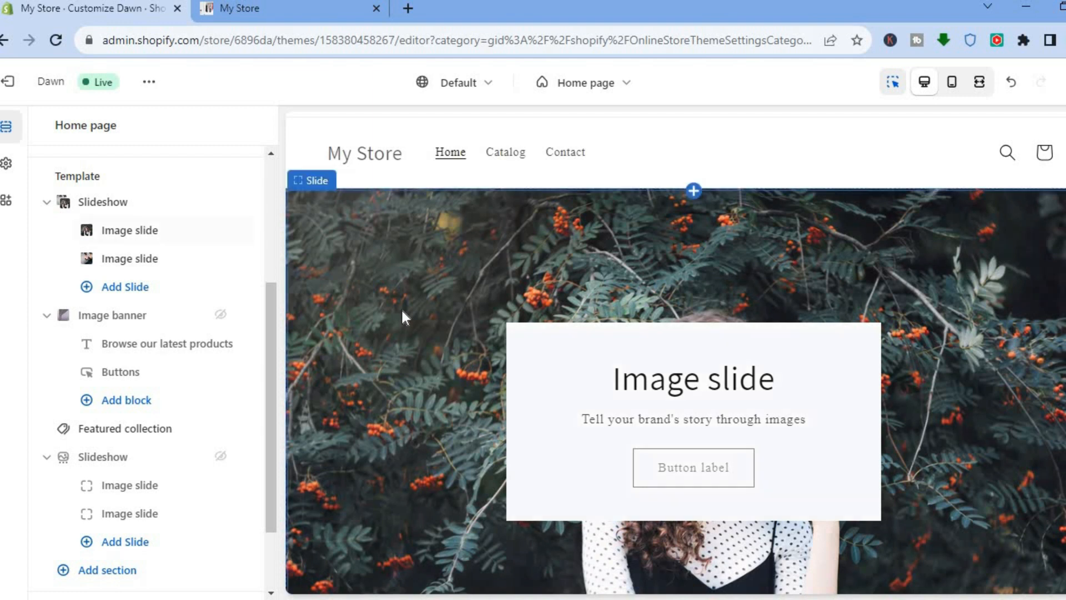
scroll(642, 317, "down", 10)
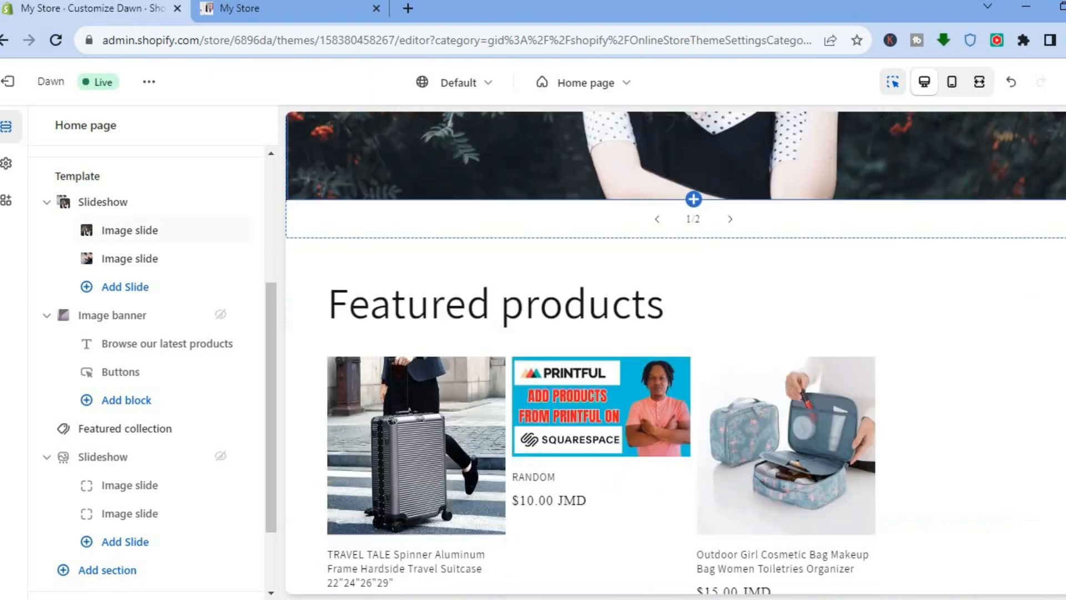
scroll(642, 317, "up", 4)
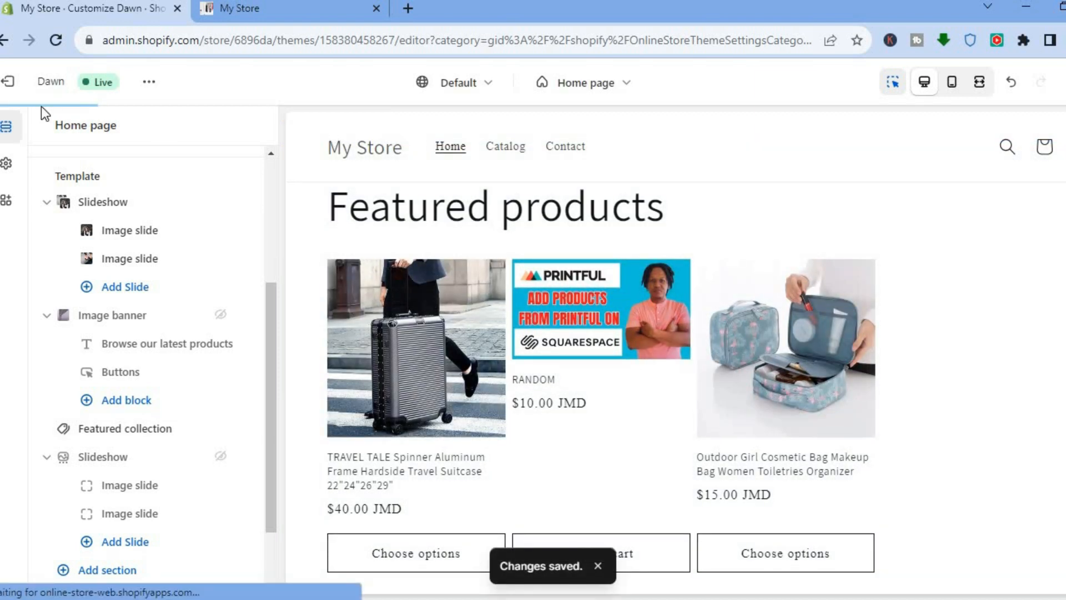
Step: Exit the theme editor and open the store's product collections list
left_click(14, 85)
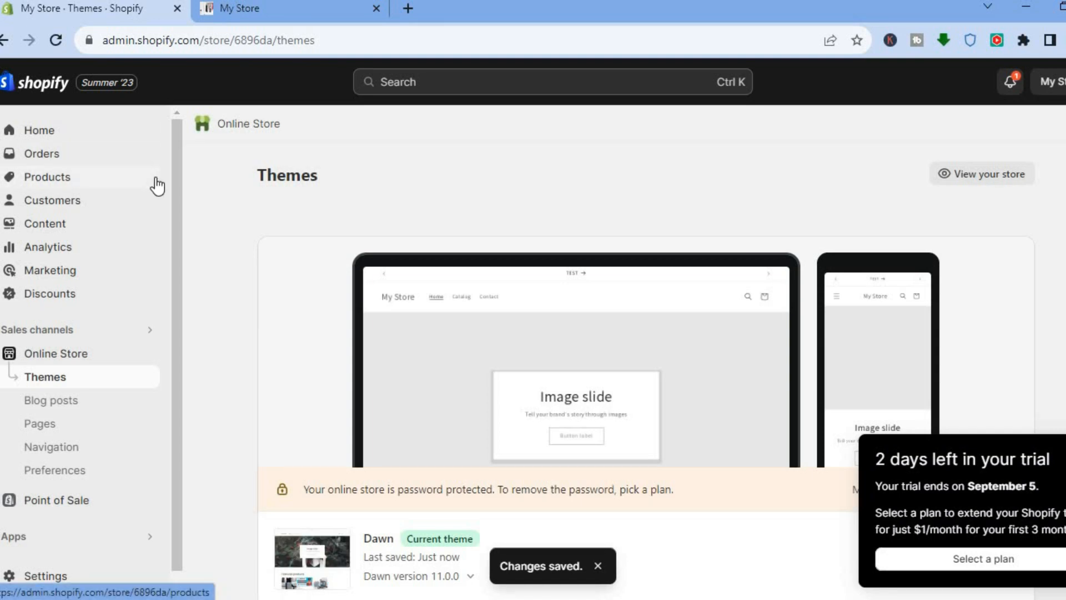
left_click(69, 185)
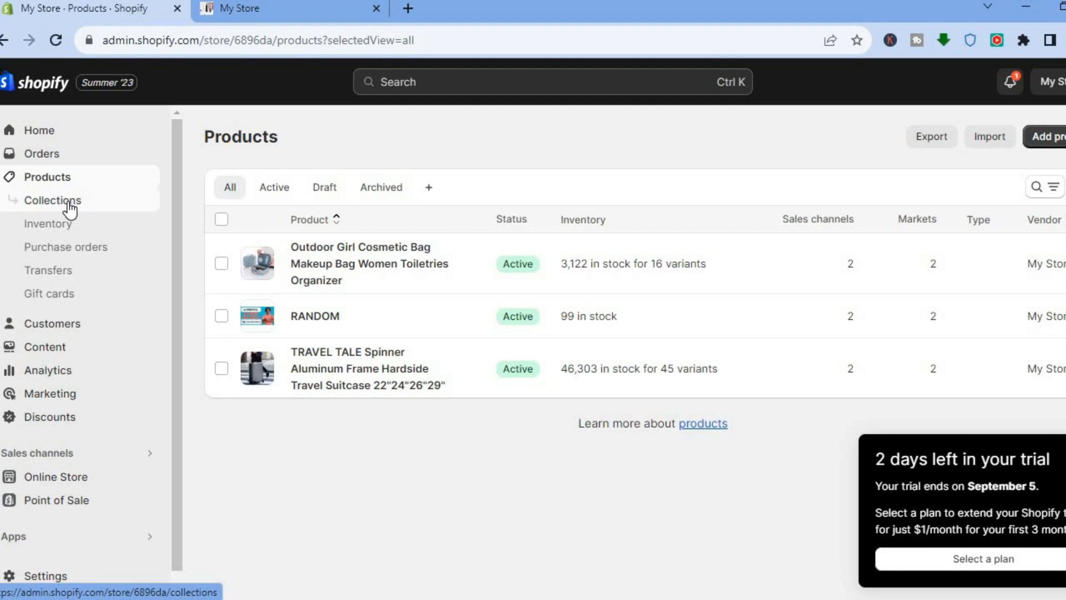
left_click(69, 201)
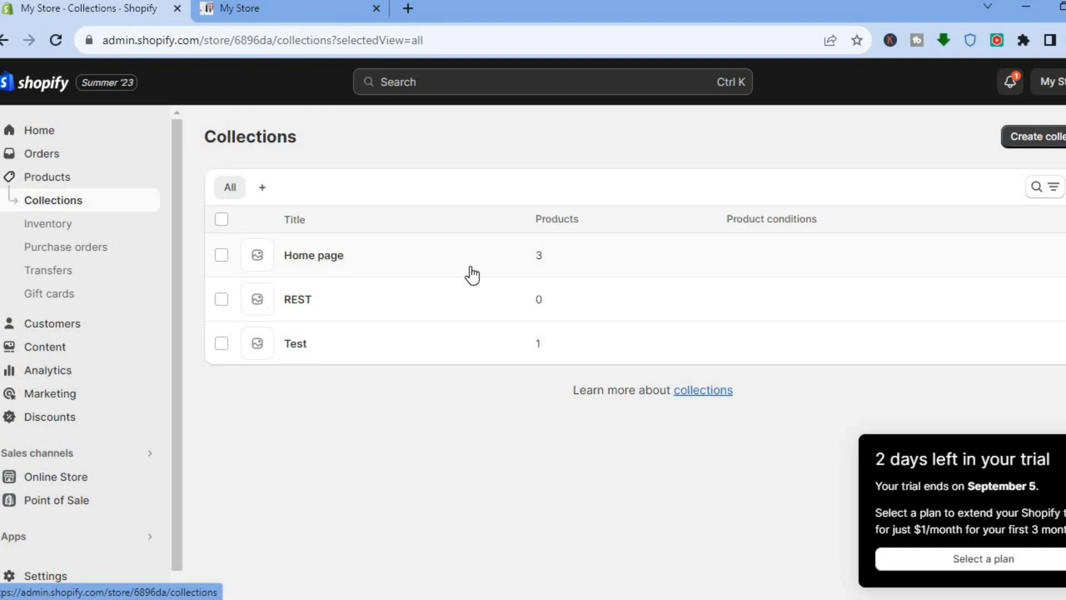
left_click(1032, 139)
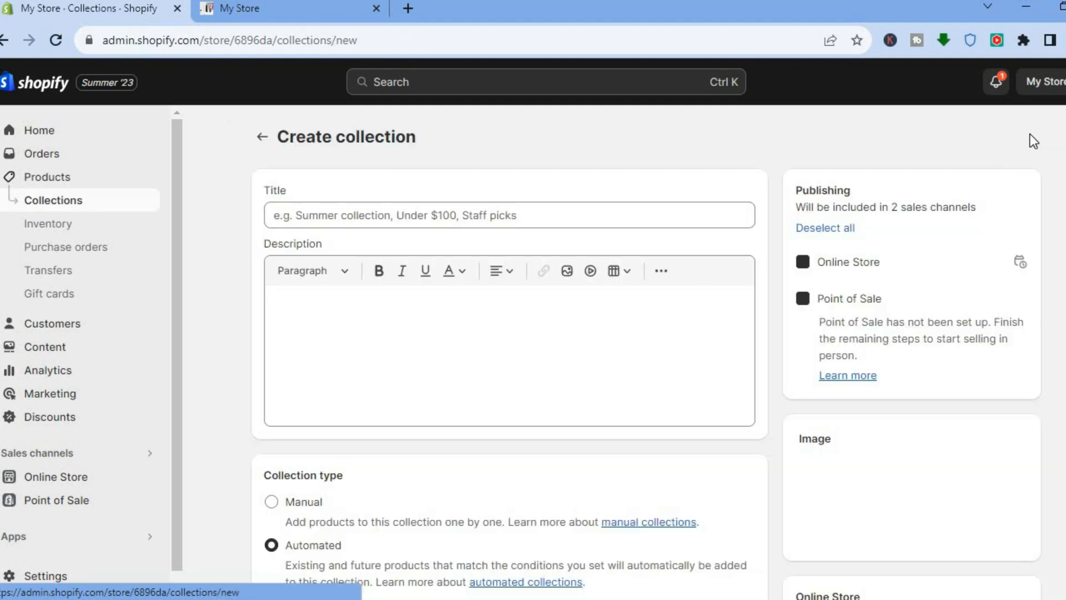
left_click(601, 223)
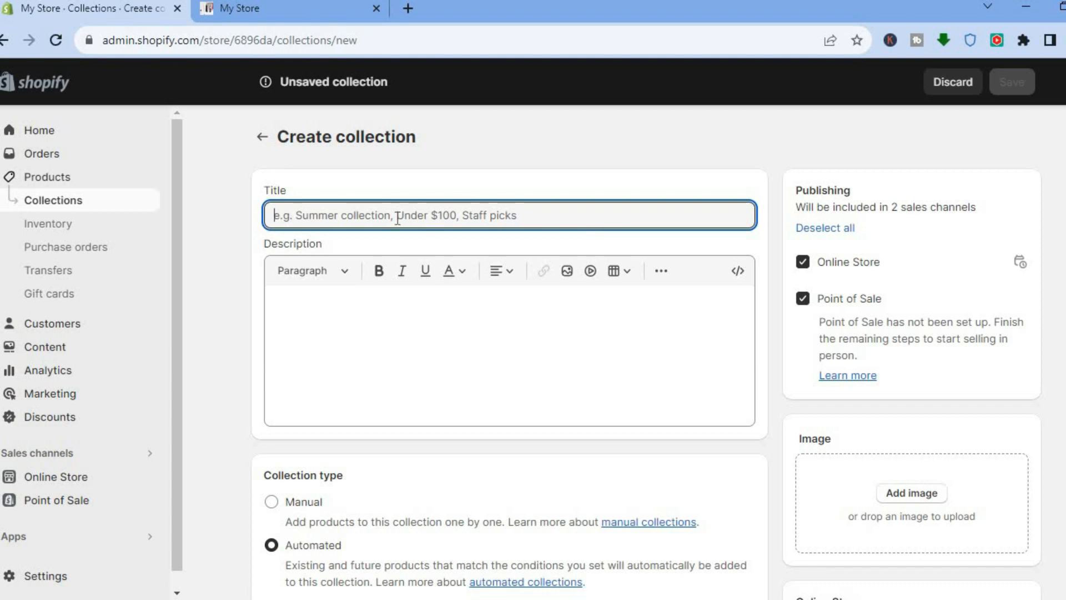
left_click(269, 143)
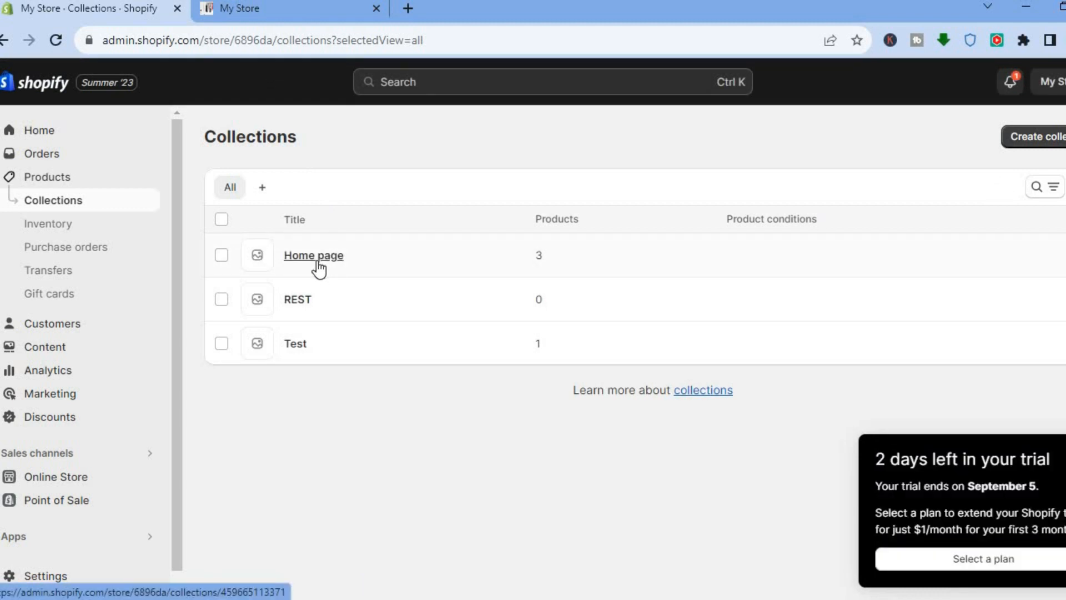
Step: Open the Home page collection and sort its products by Best selling
left_click(319, 262)
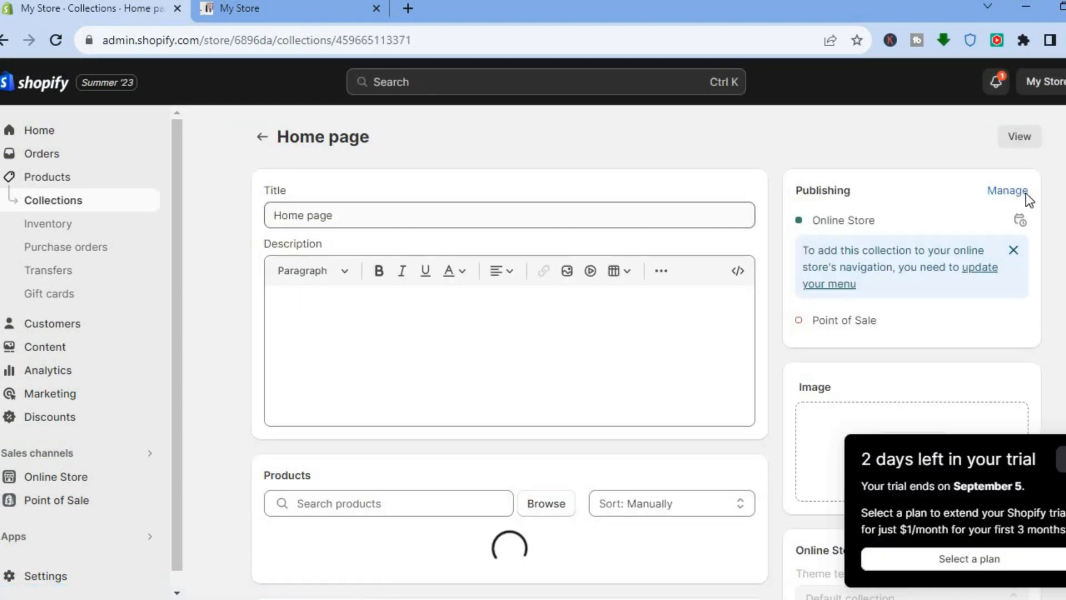
scroll(708, 305, "down", 3)
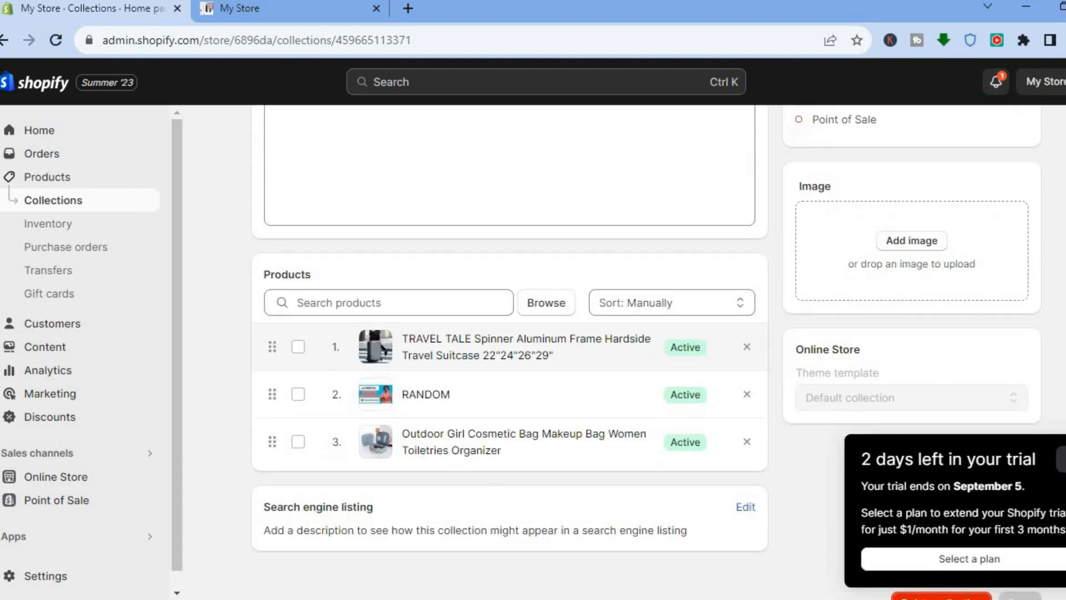
left_click(705, 302)
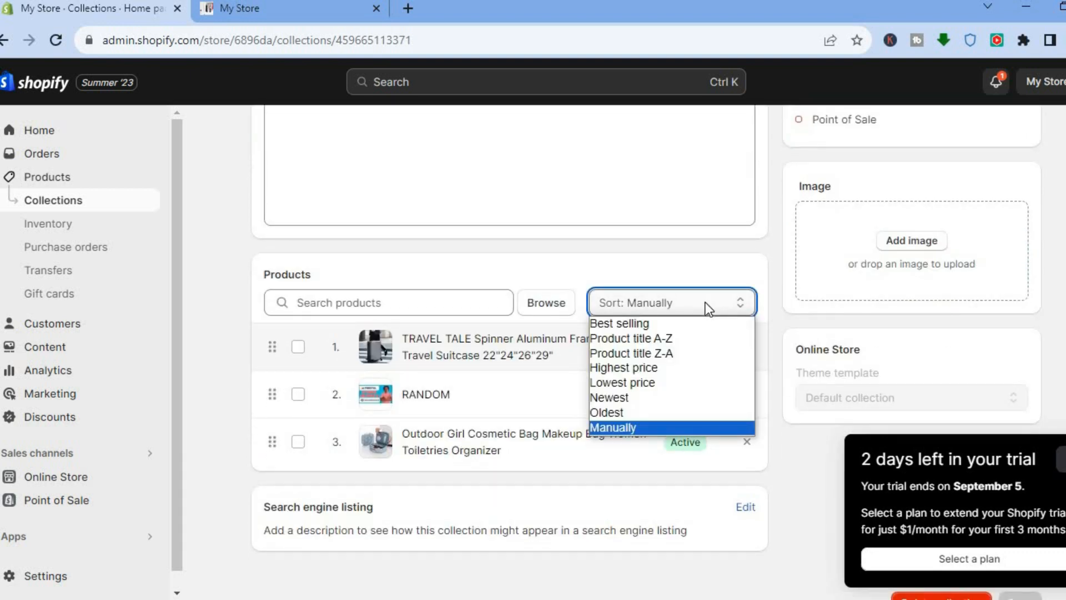
left_click(681, 323)
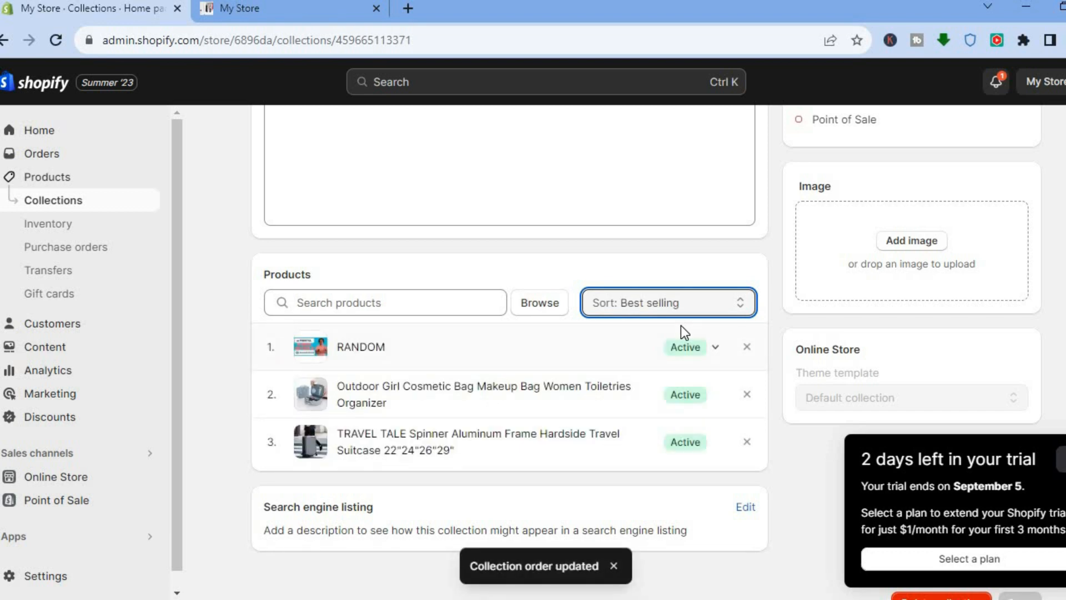
Step: Switch the collection's product sorting to Manually and move the TRAVEL TALE suitcase to first place
left_click(681, 308)
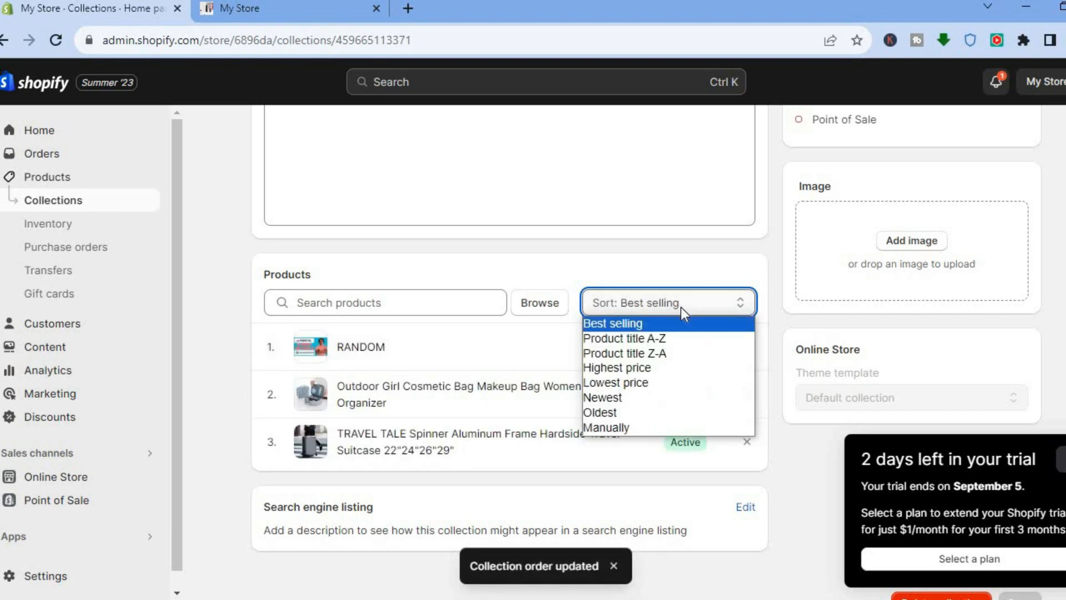
left_click(624, 427)
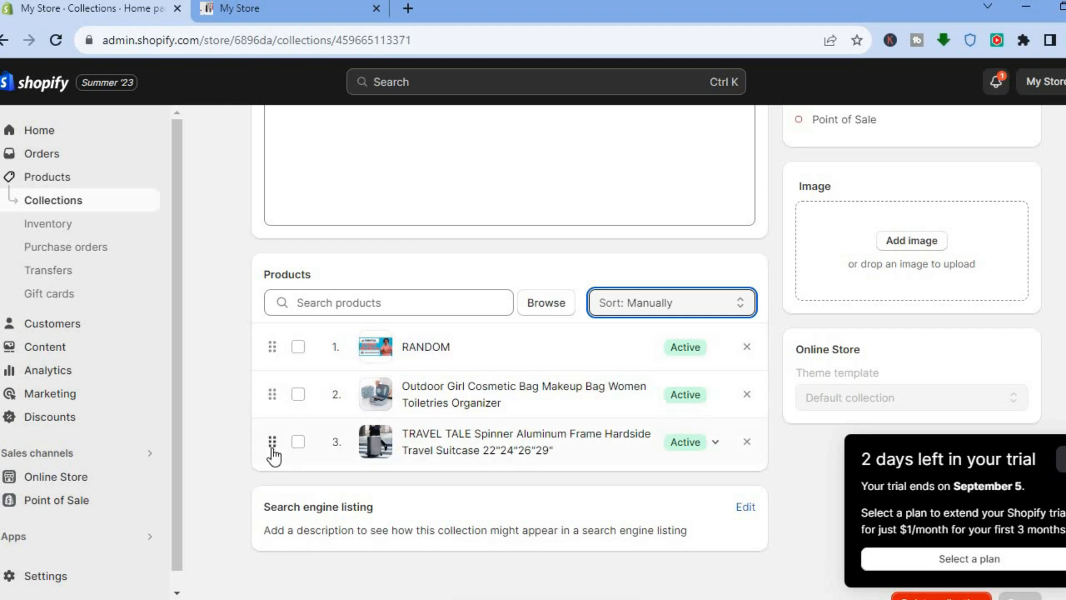
left_click_drag(274, 439, 270, 368)
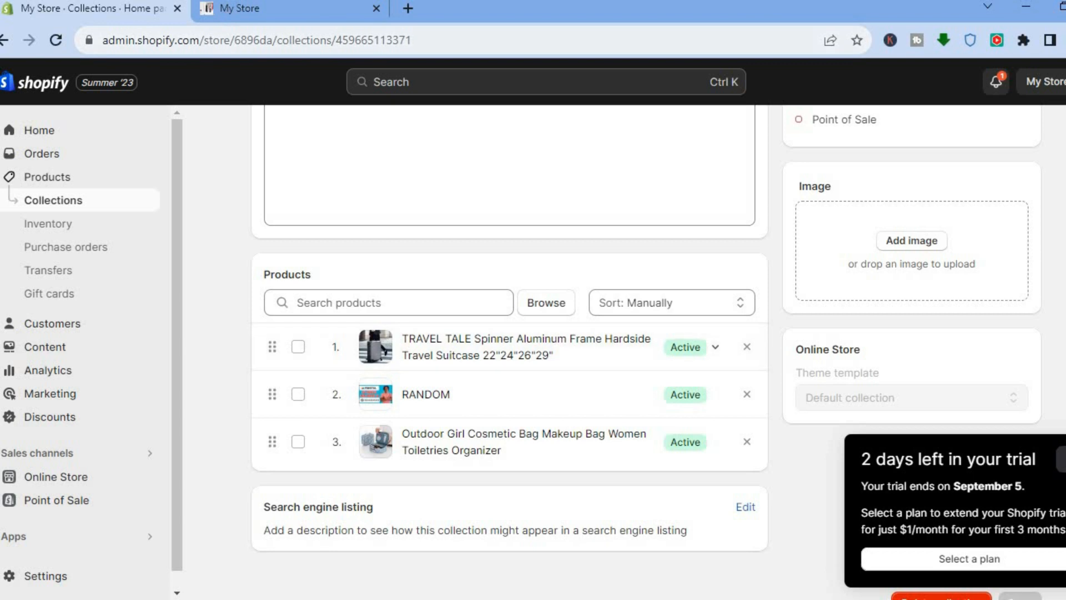
Step: Check the order of the Featured products on the live storefront and reload the page
left_click(237, 10)
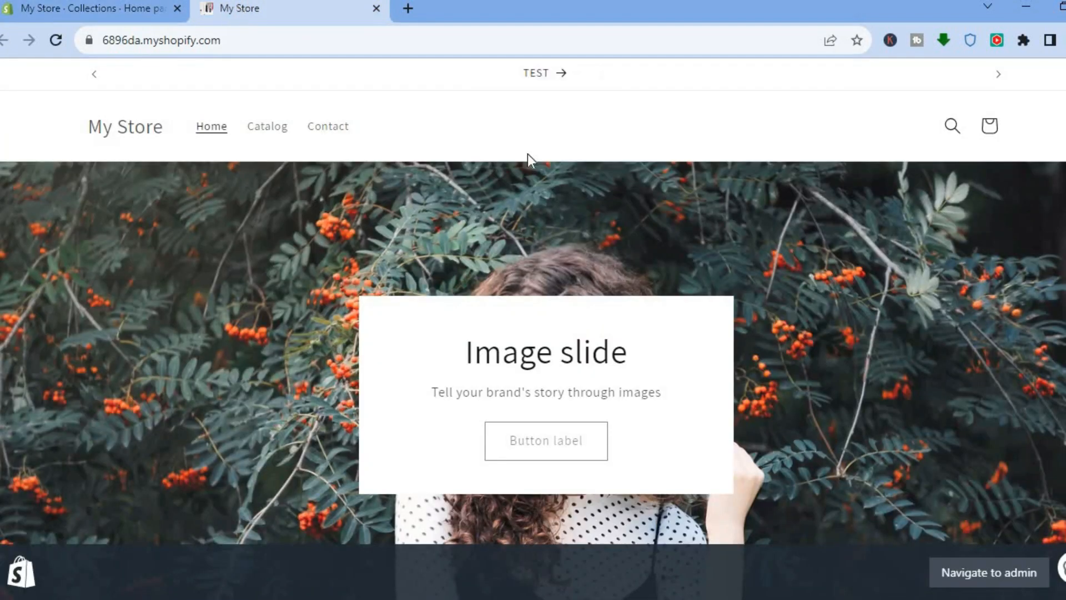
scroll(417, 253, "down", 10)
scroll(418, 252, "up", 3)
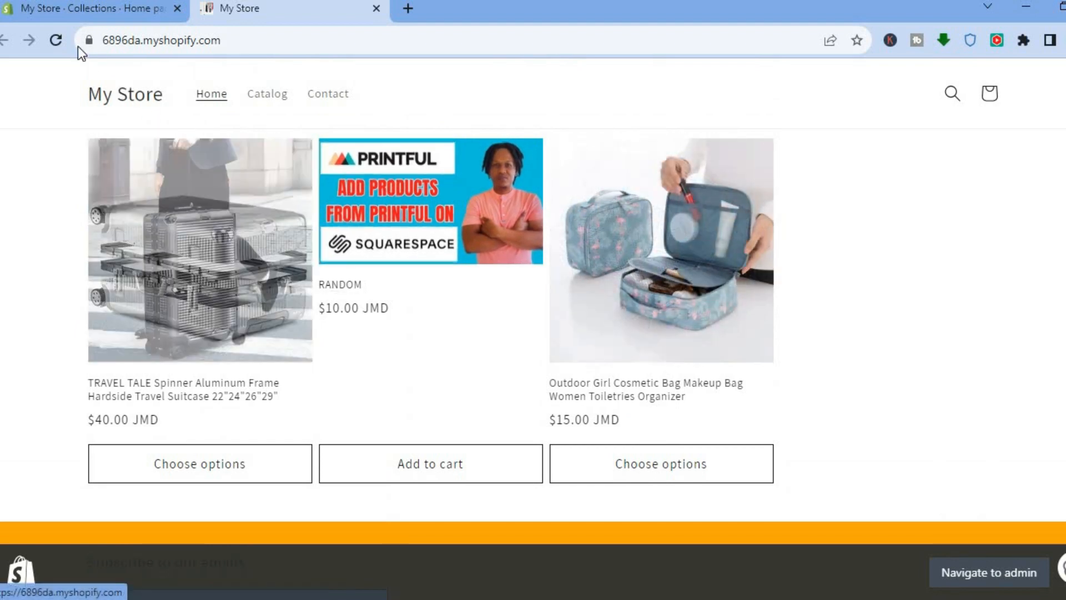
left_click(57, 41)
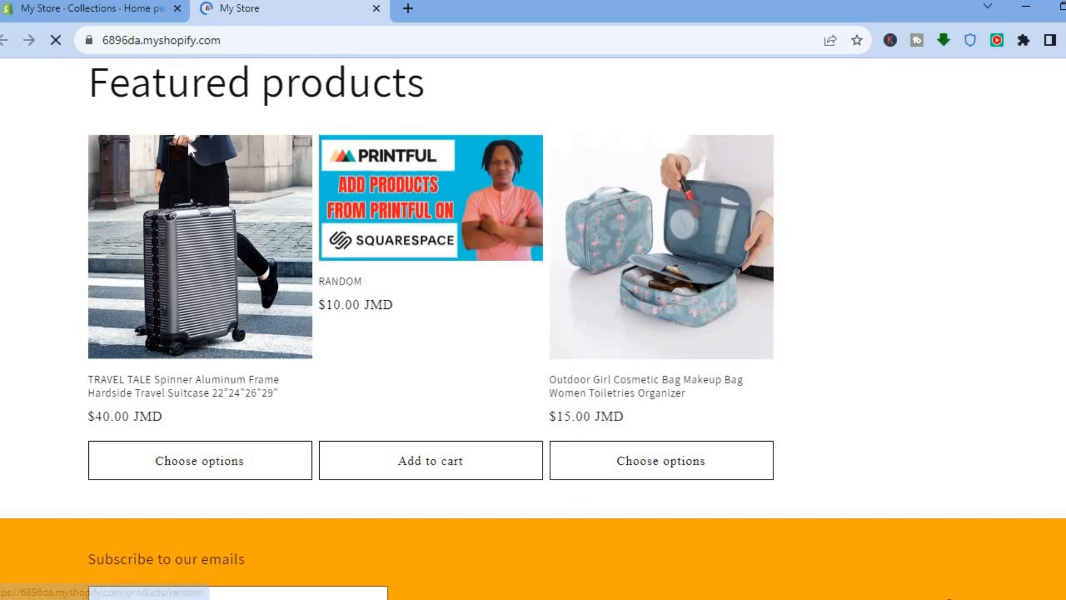
Step: Move the RANDOM product to third place in the Home page collection and reload the storefront to check the order
left_click(75, 7)
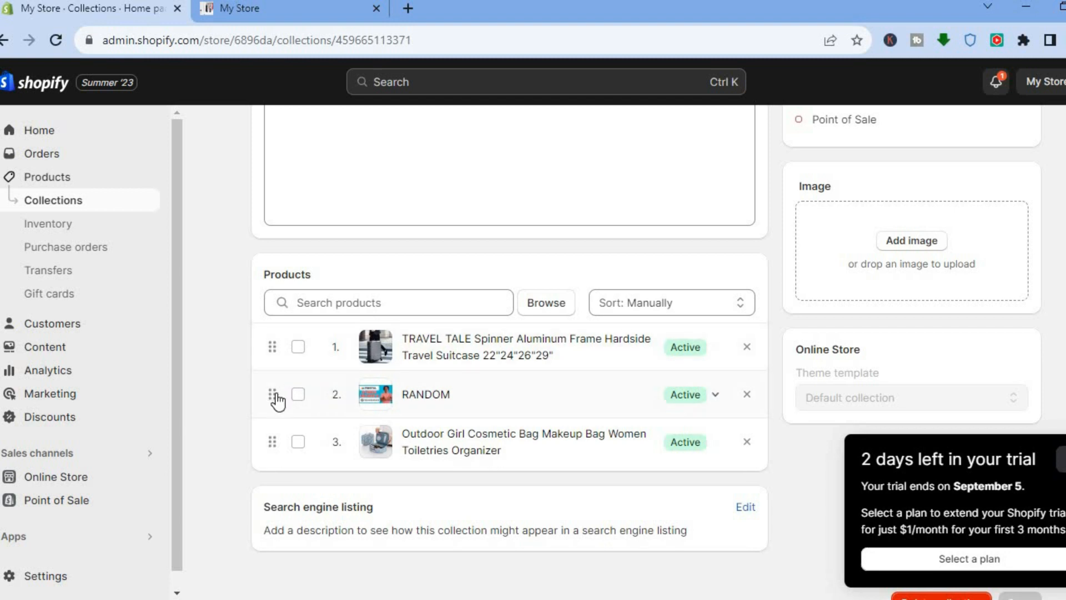
left_click_drag(273, 395, 274, 442)
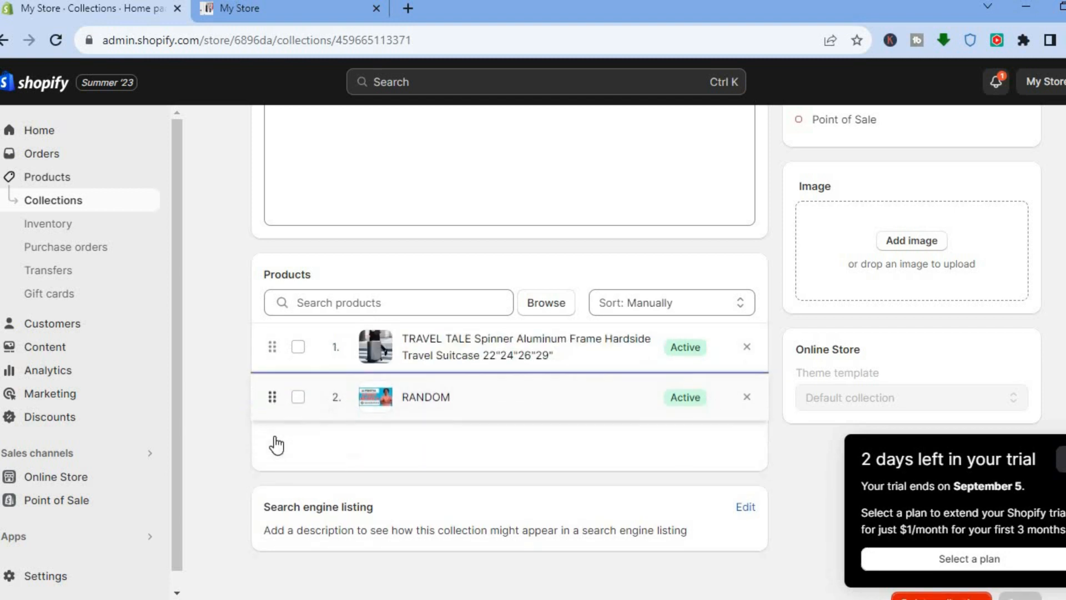
left_click(258, 14)
left_click(59, 41)
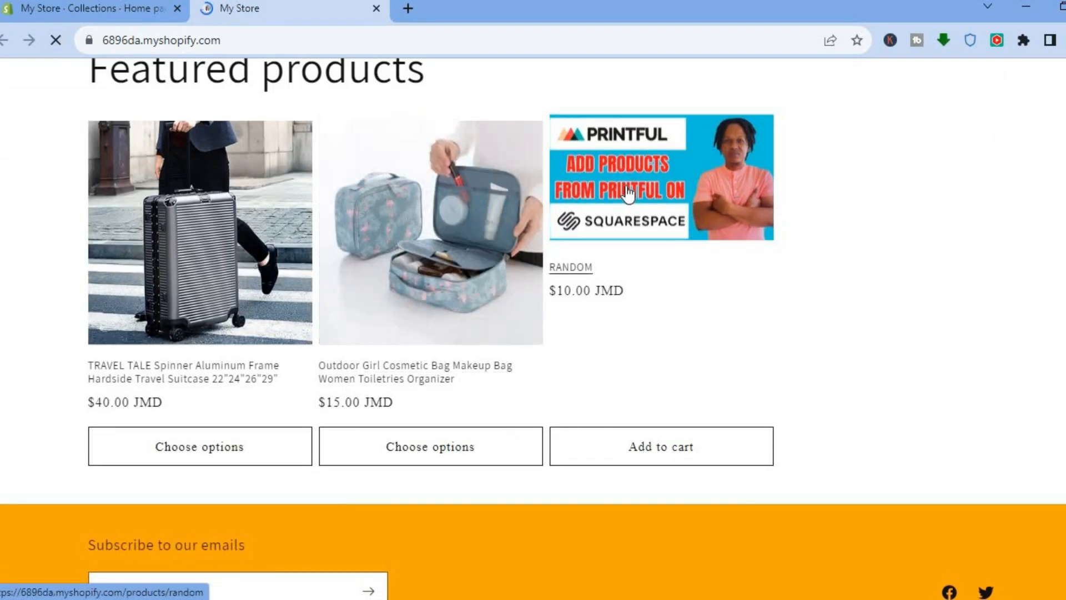
Step: Return to the Shopify admin and open the Main menu from the online store's navigation settings
left_click(78, 8)
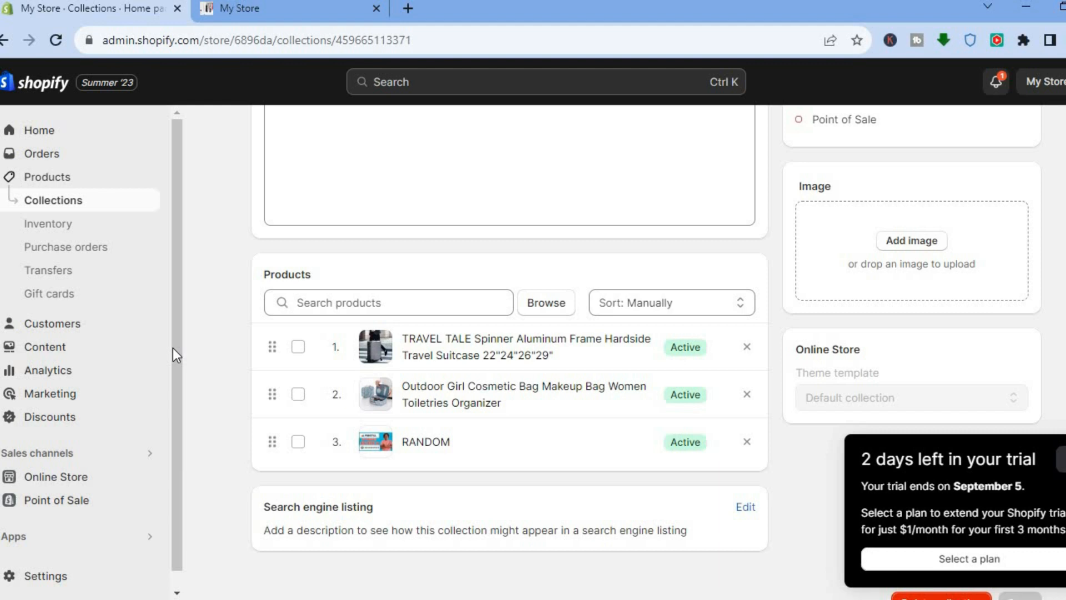
left_click(69, 479)
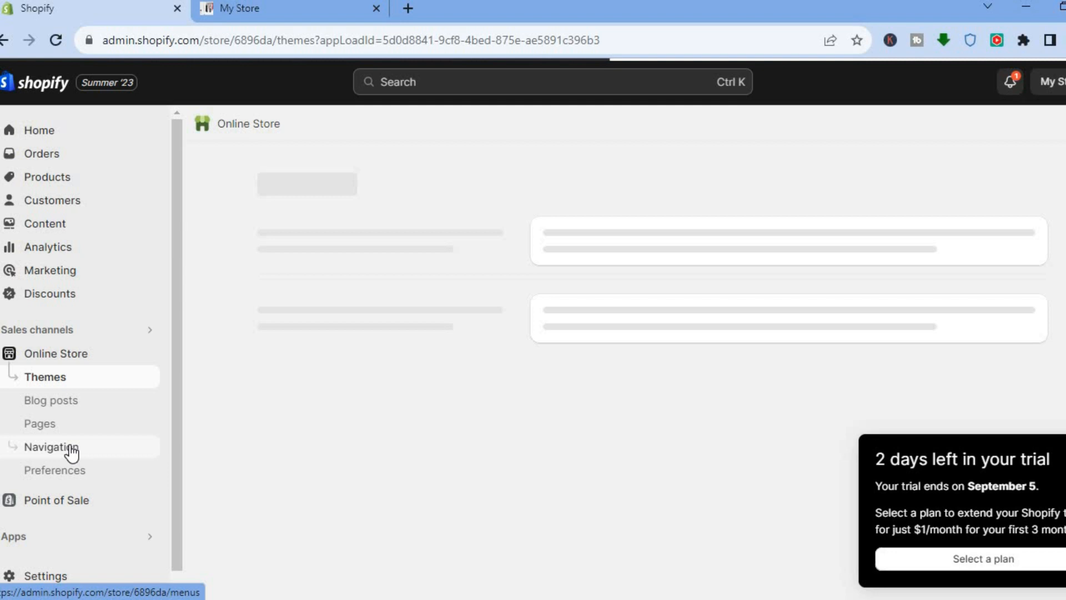
left_click(71, 451)
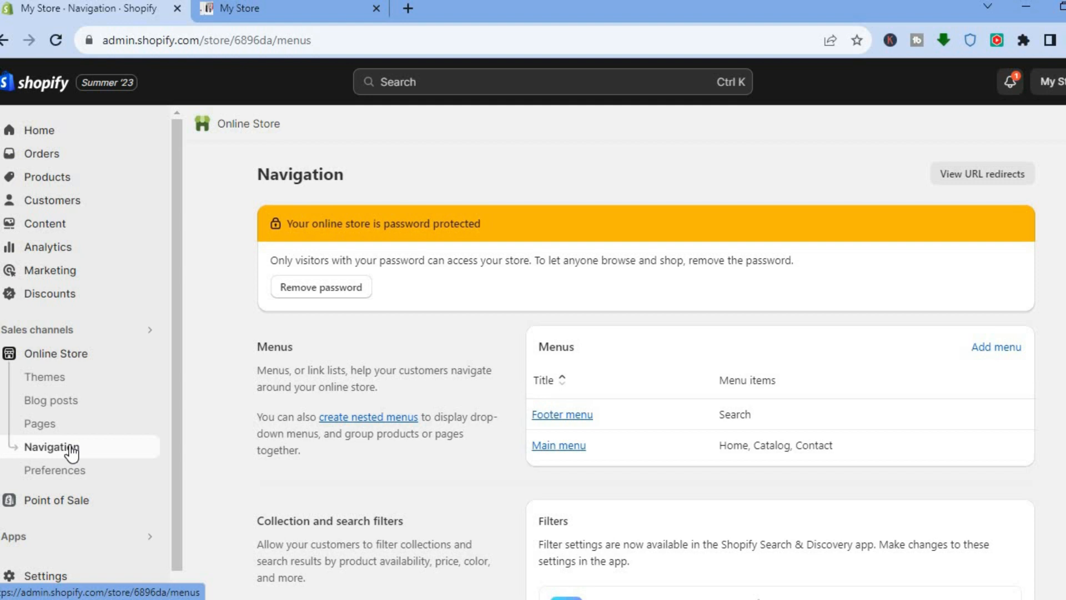
left_click(569, 447)
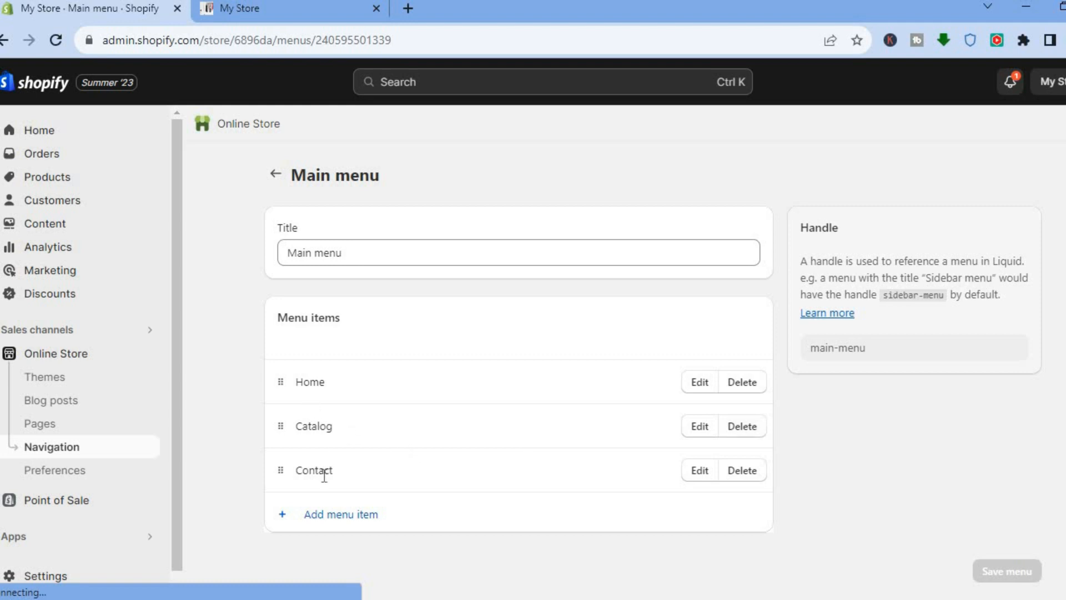
Step: Nest the Contact item under Catalog in the Main menu and save the menu
left_click(309, 517)
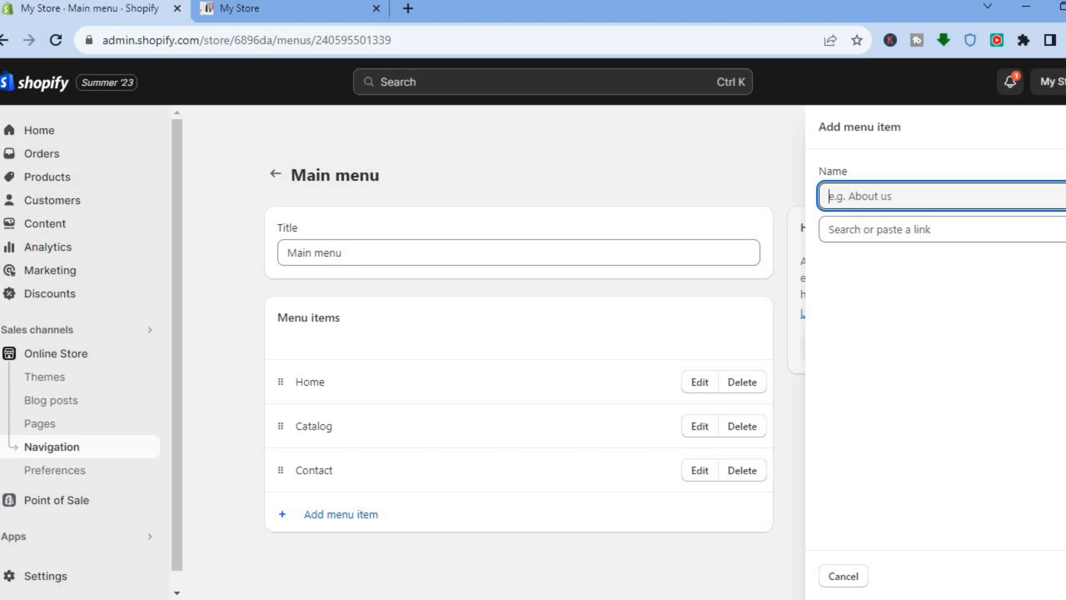
key("Escape")
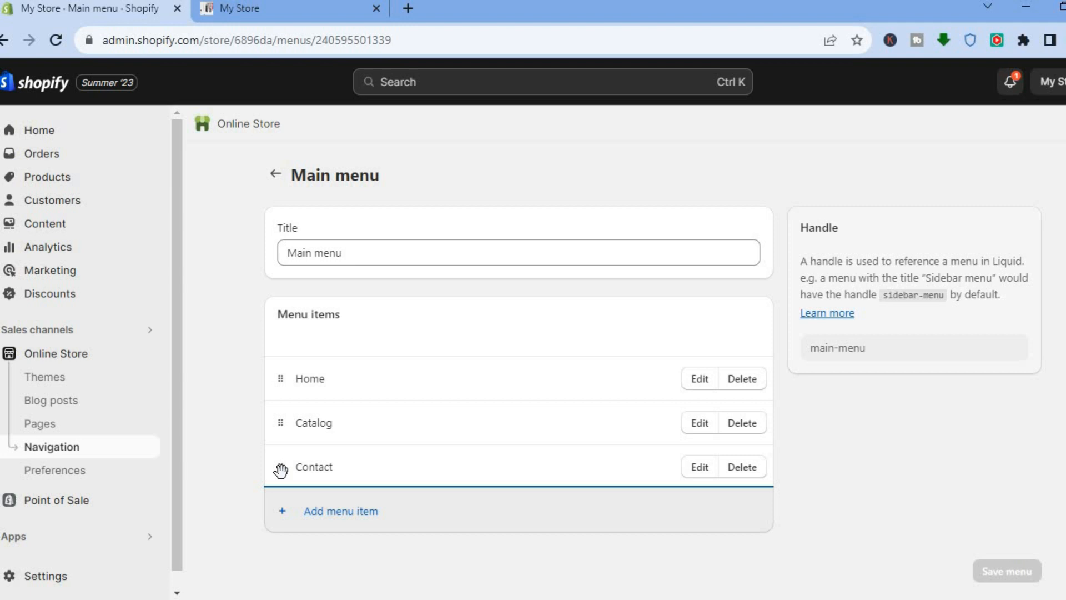
left_click_drag(280, 470, 342, 465)
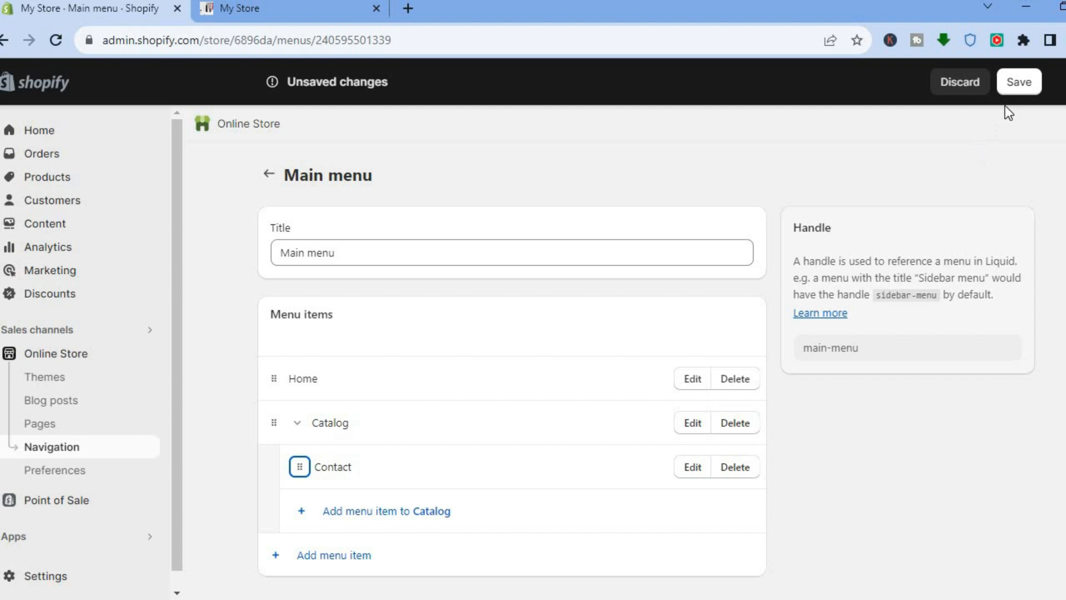
left_click(1013, 91)
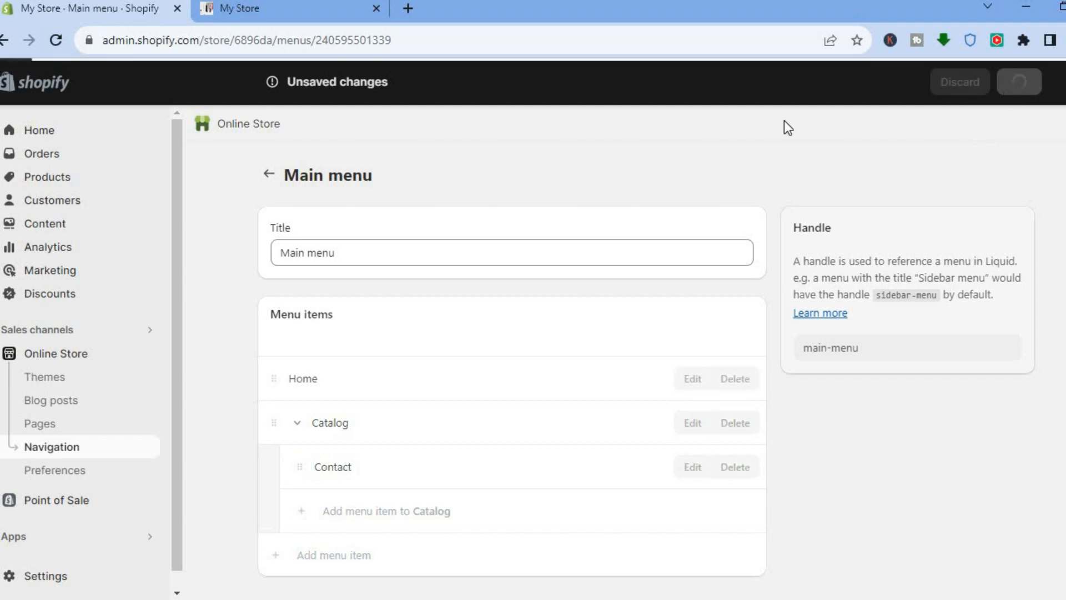
Step: Reload the live storefront and check its header menu for the Catalog submenu
left_click(299, 12)
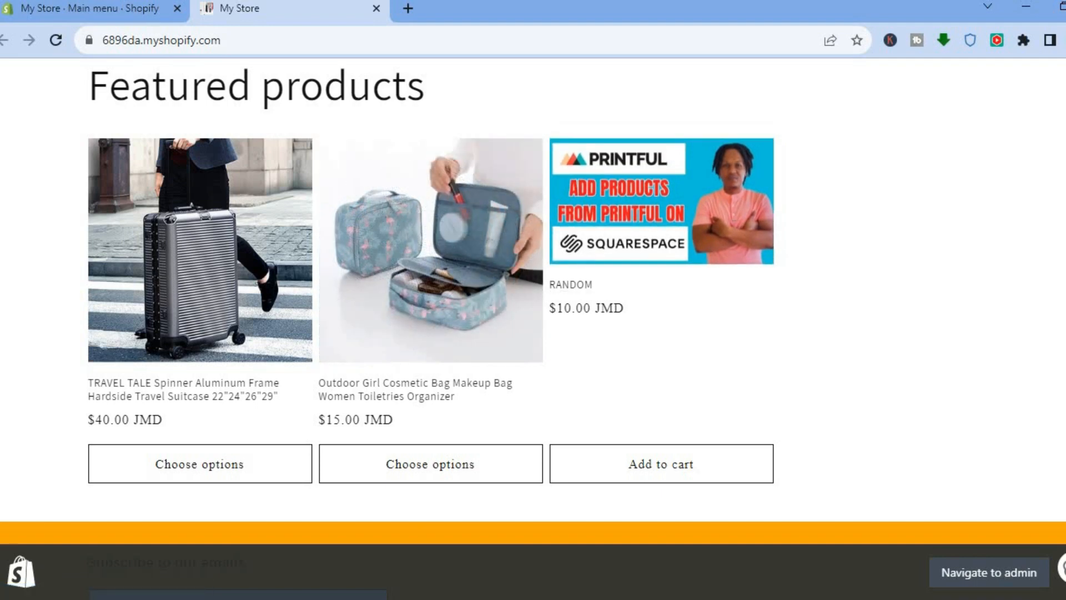
scroll(533, 312, "up", 9)
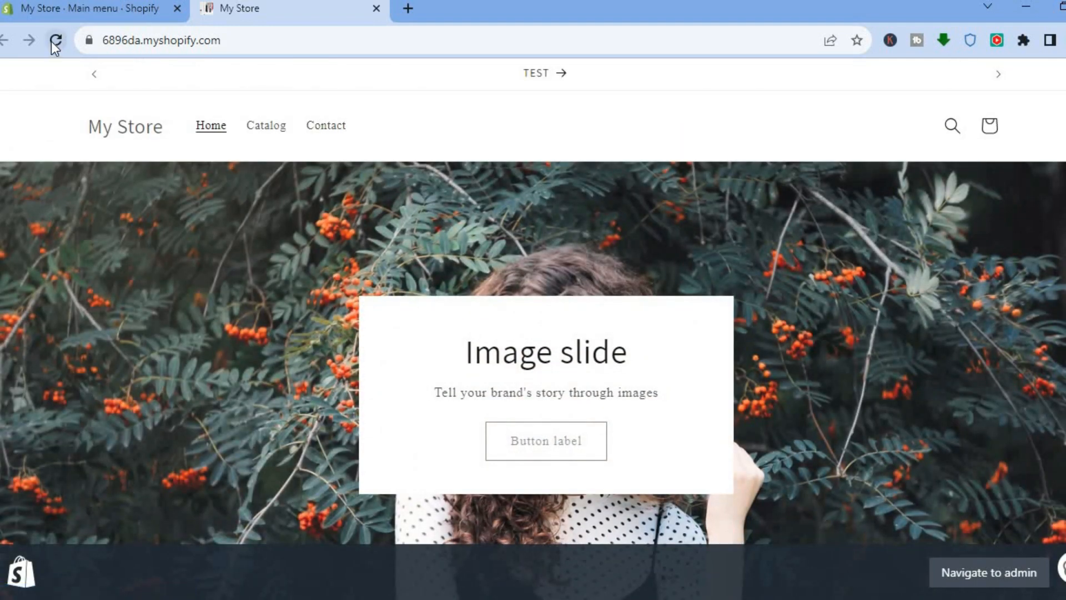
left_click(51, 42)
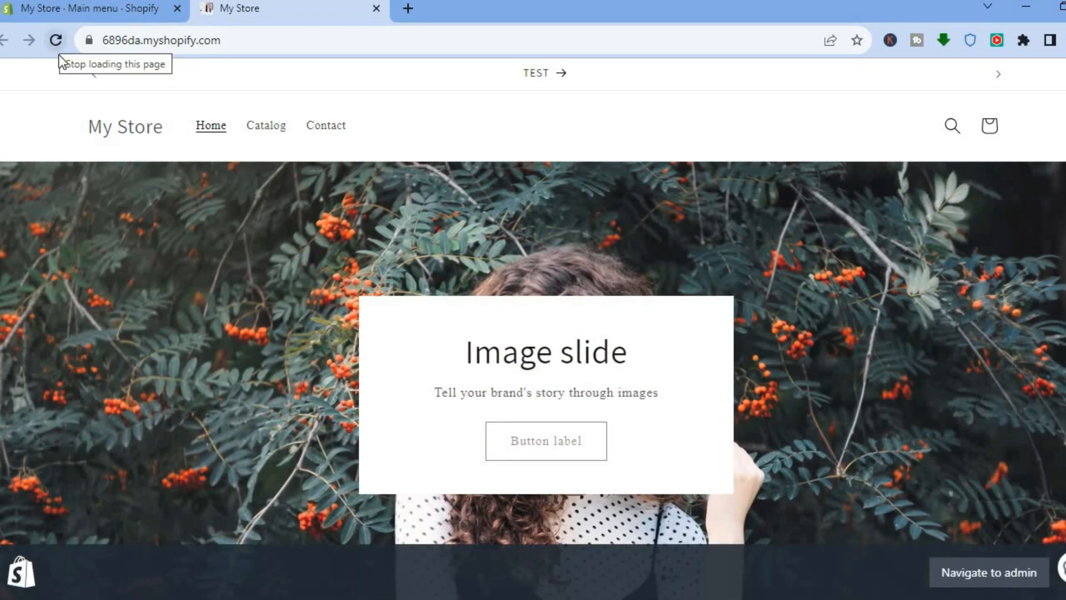
left_click(57, 36)
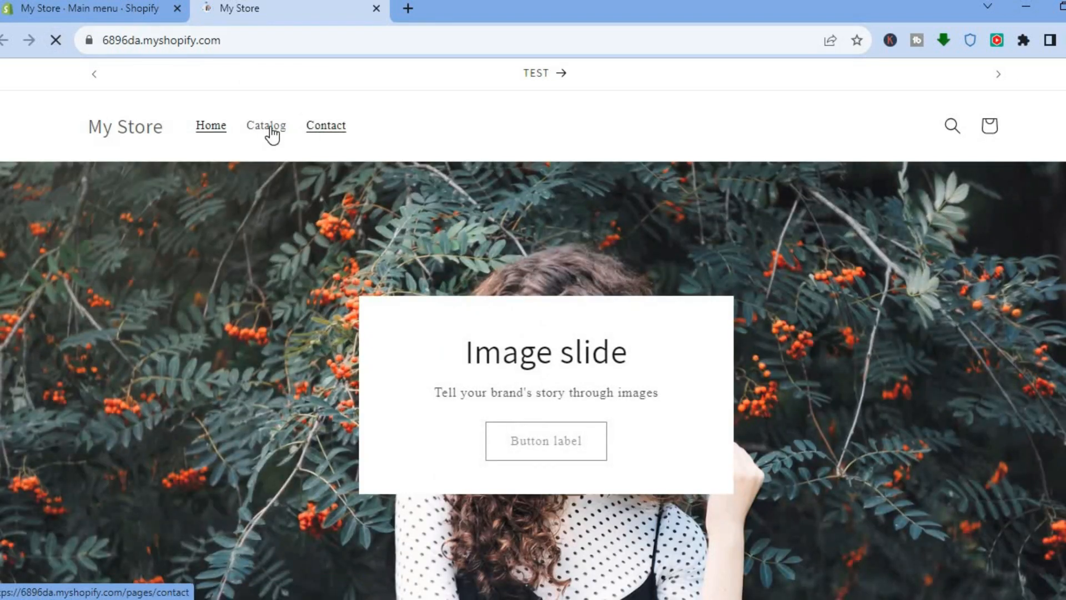
Step: Return to the admin and open the current Dawn theme in the theme editor
left_click(97, 11)
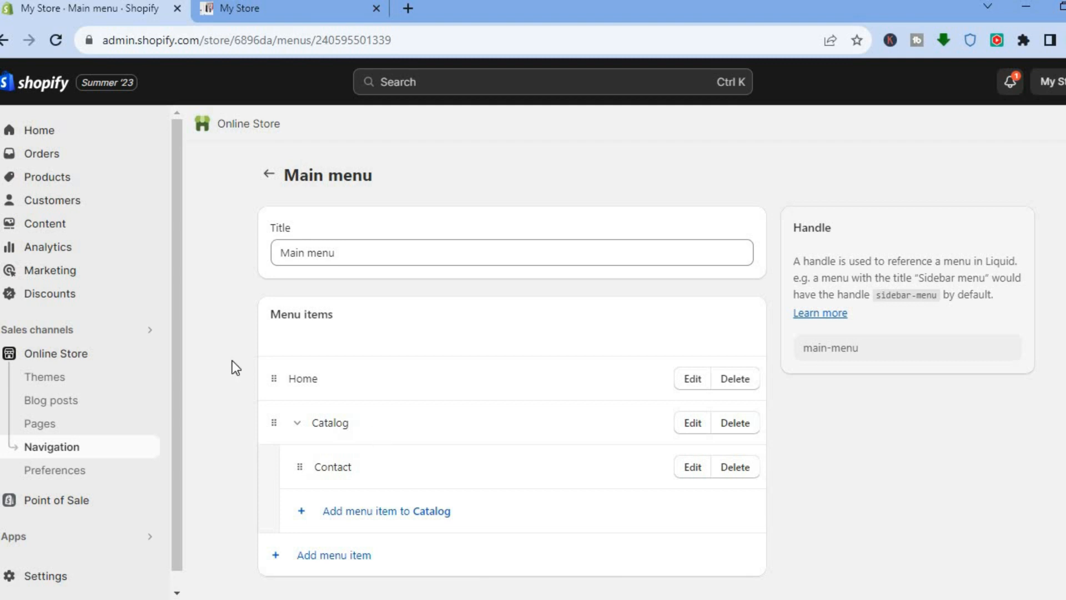
left_click(93, 360)
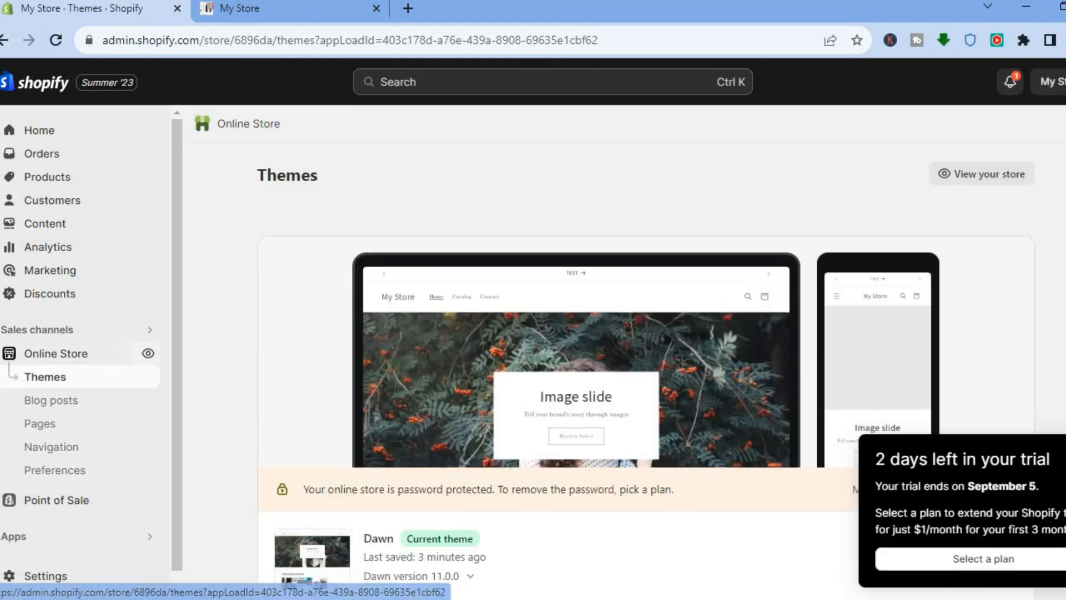
scroll(987, 332, "down", 4)
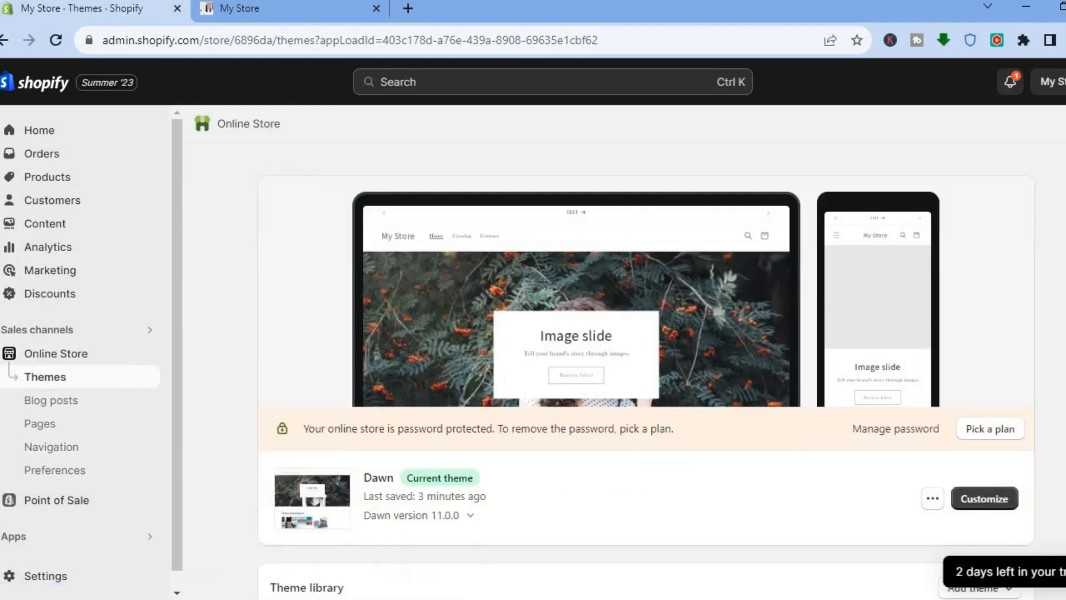
left_click(978, 348)
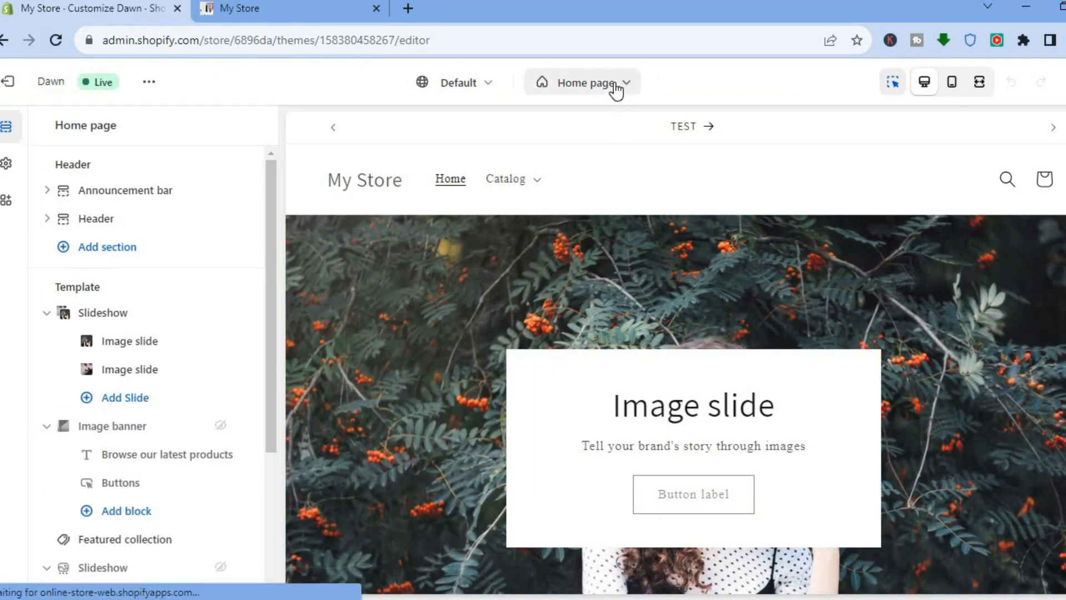
Step: Switch the theme editor from the home page to the Default product template
left_click(616, 88)
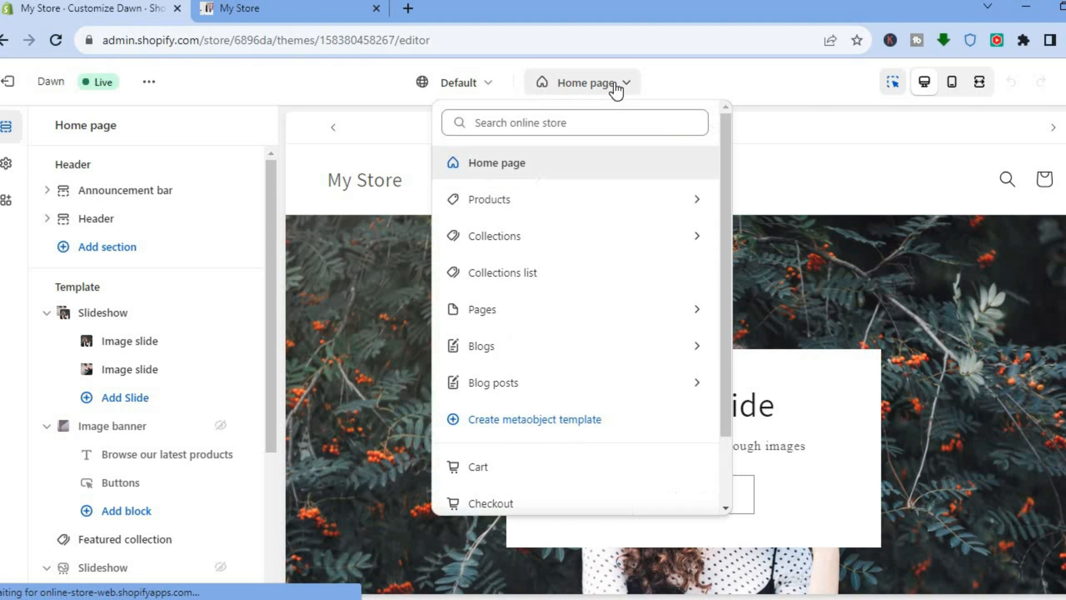
left_click(549, 213)
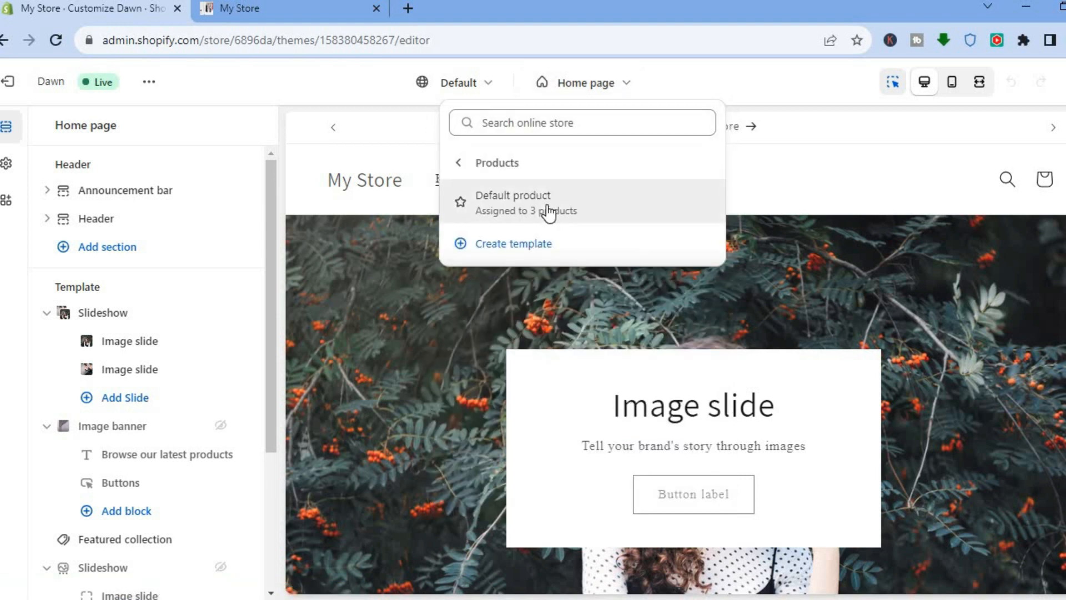
left_click(549, 213)
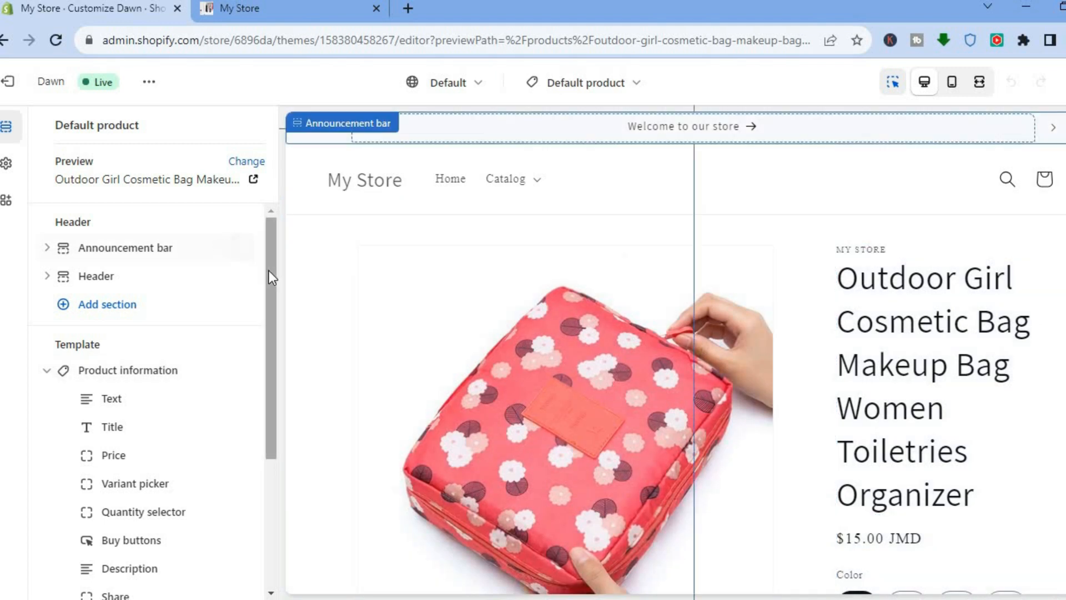
Step: Hide the Text block in the Product information section and show it again
mouse_move(267, 307)
left_mouse_down()
mouse_move(266, 397)
mouse_move(271, 290)
left_mouse_up()
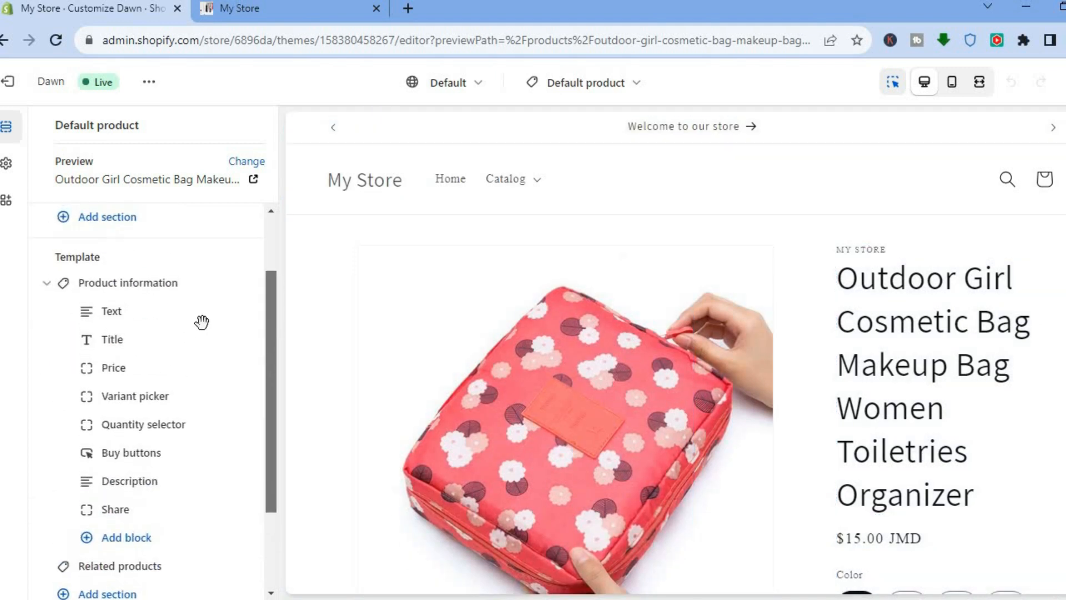
mouse_move(208, 321)
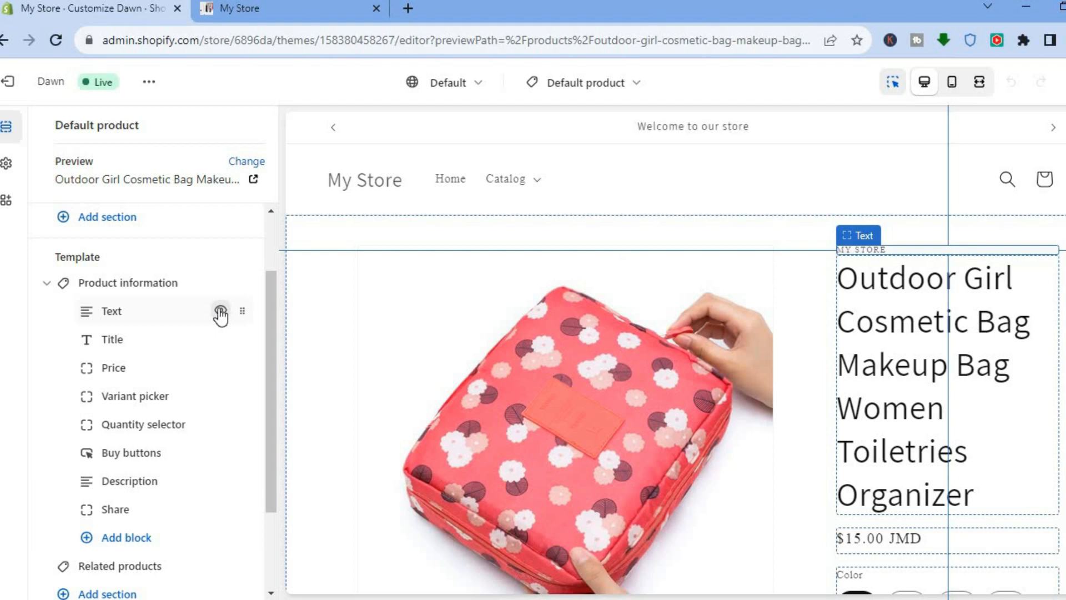
left_click(221, 311)
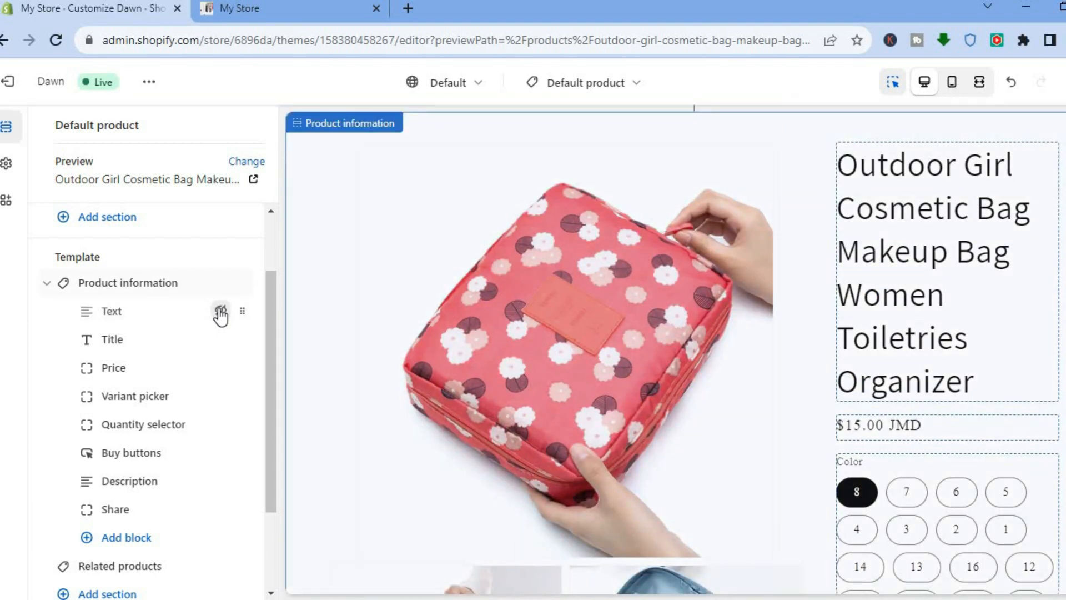
left_click(220, 312)
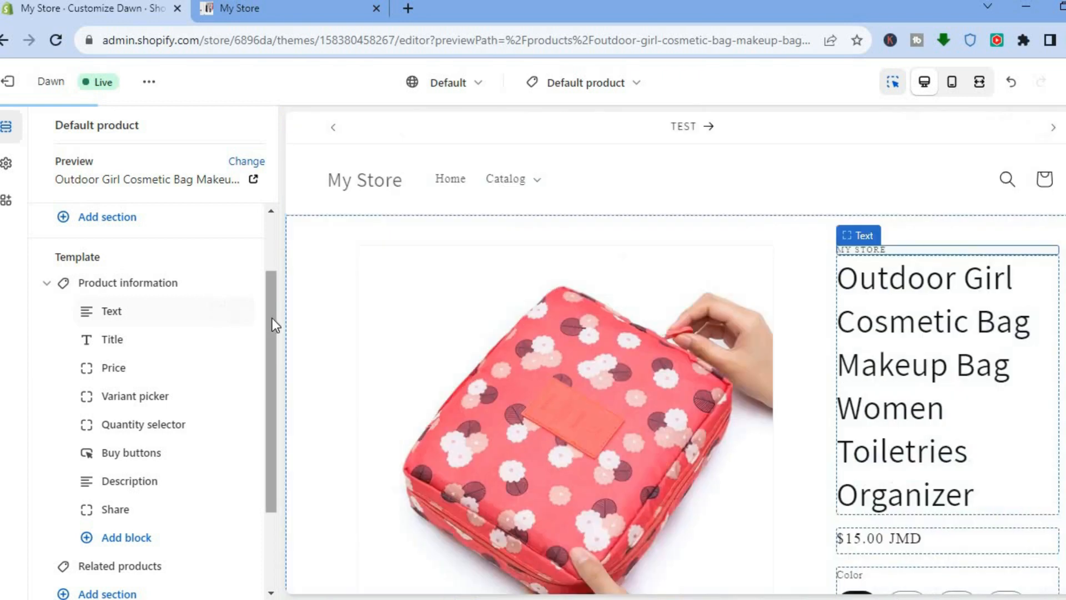
Step: Browse the sections that can be added to the product template, without adding one
scroll(266, 405, "down", 3)
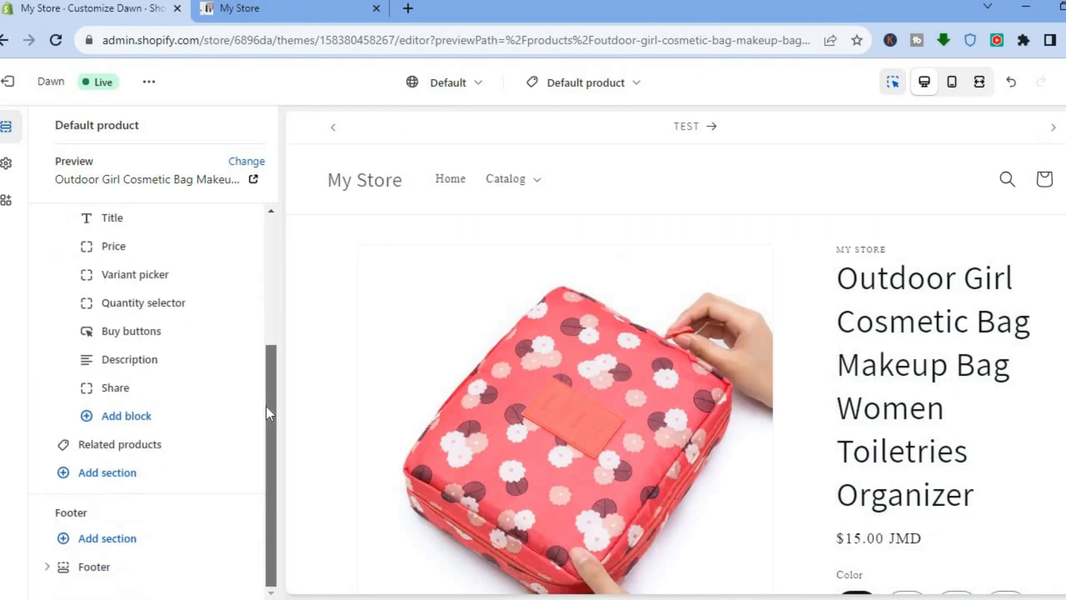
left_click(105, 477)
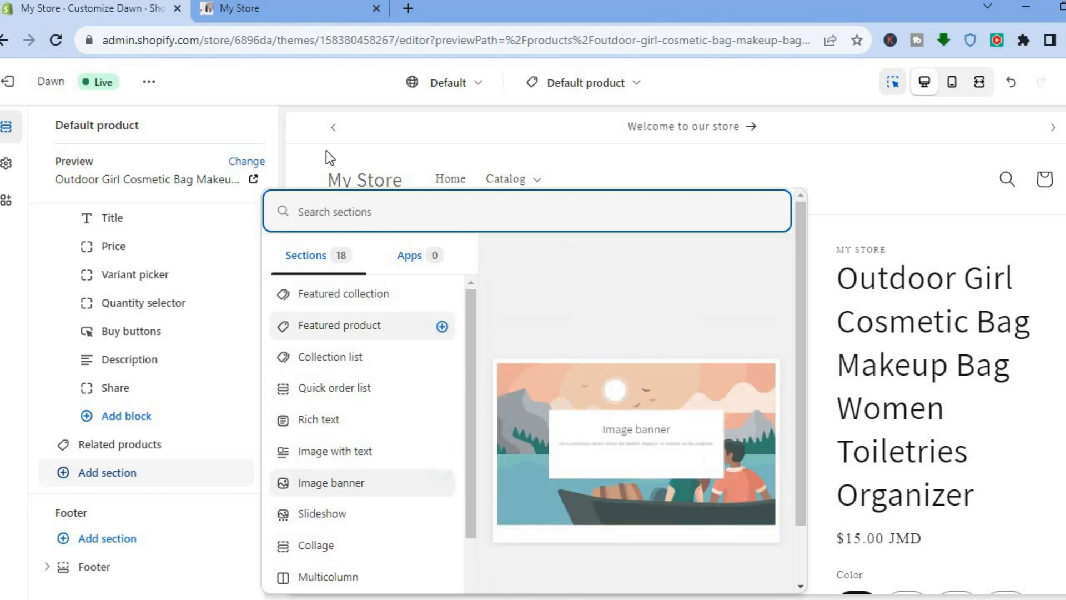
left_click(285, 154)
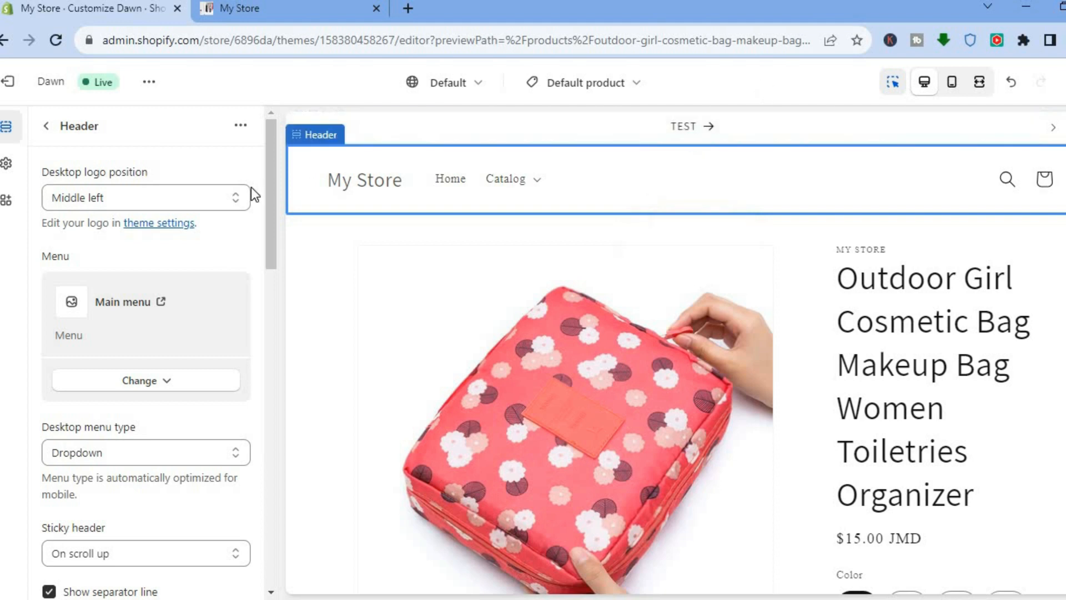
left_click(45, 129)
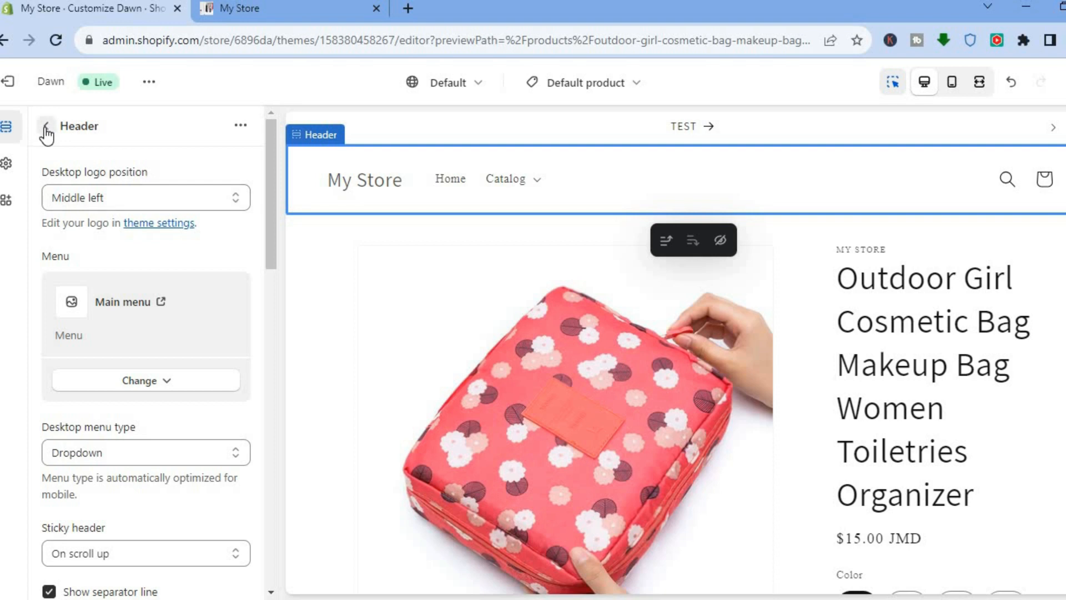
Step: Switch the theme editor to the Default collection template
left_click(591, 88)
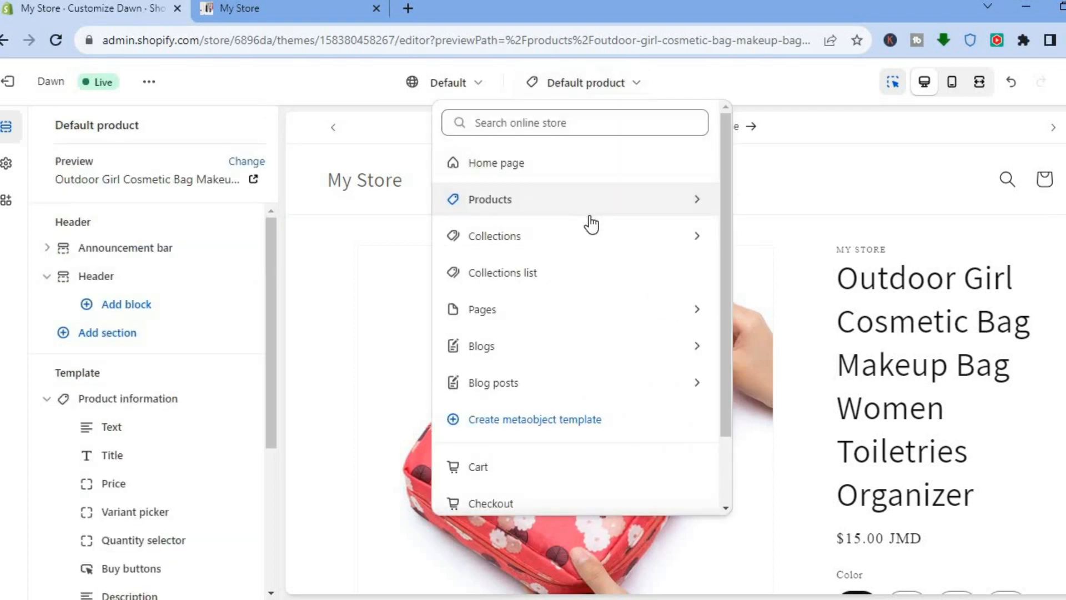
left_click(569, 246)
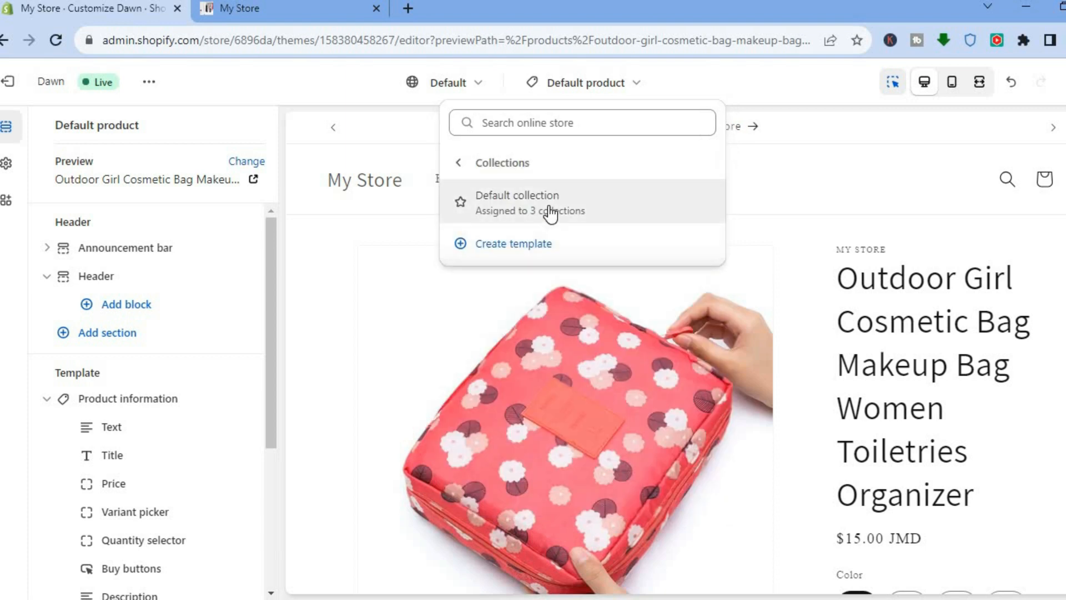
left_click(550, 214)
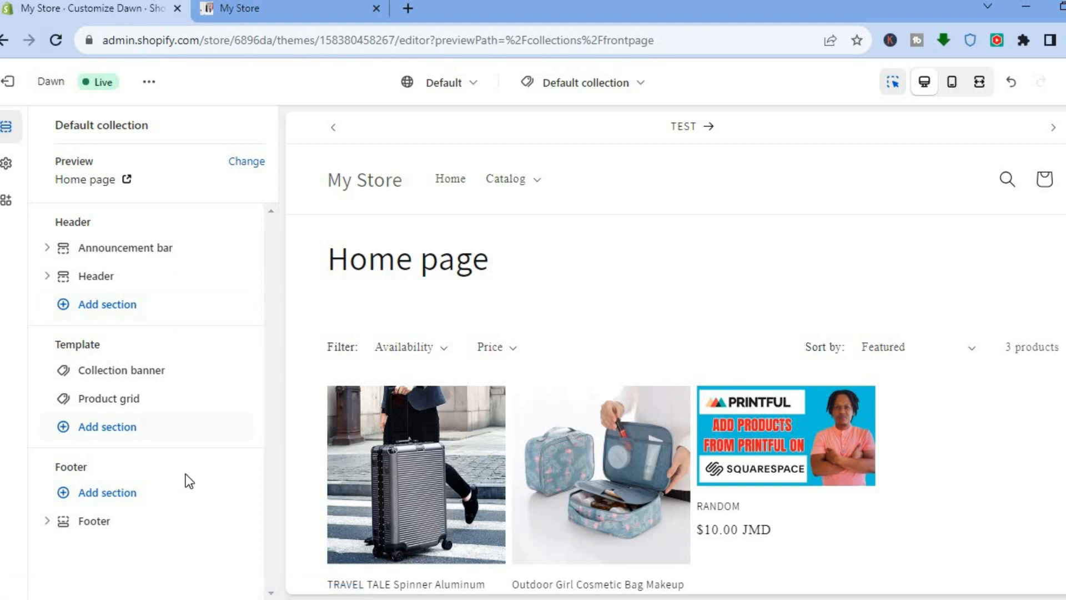
Step: Examine the Collection banner's settings, including its theme settings, and return to the section list
left_click(147, 378)
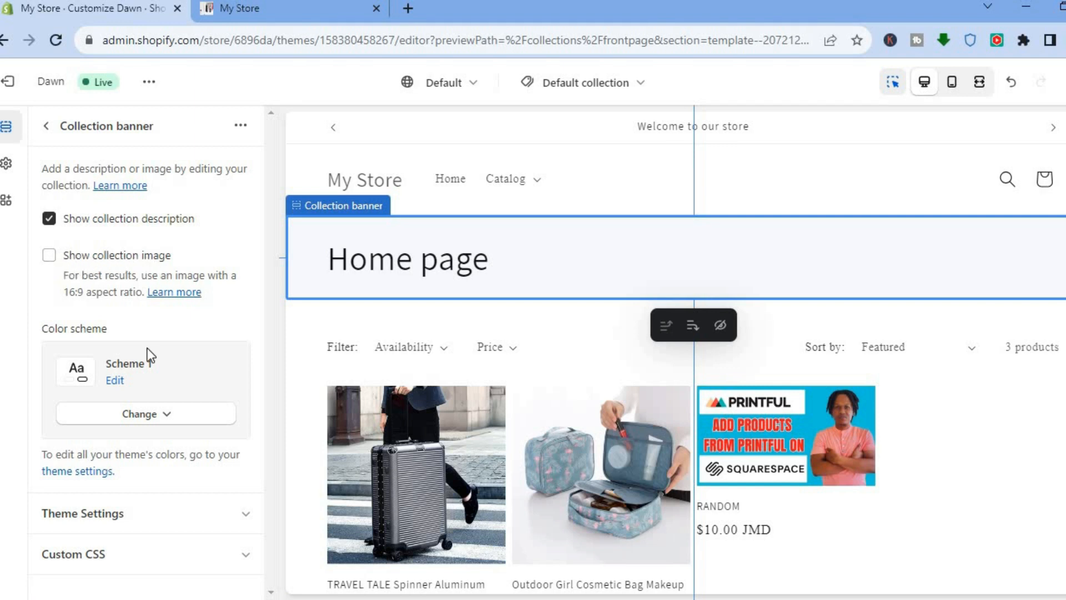
left_click(198, 511)
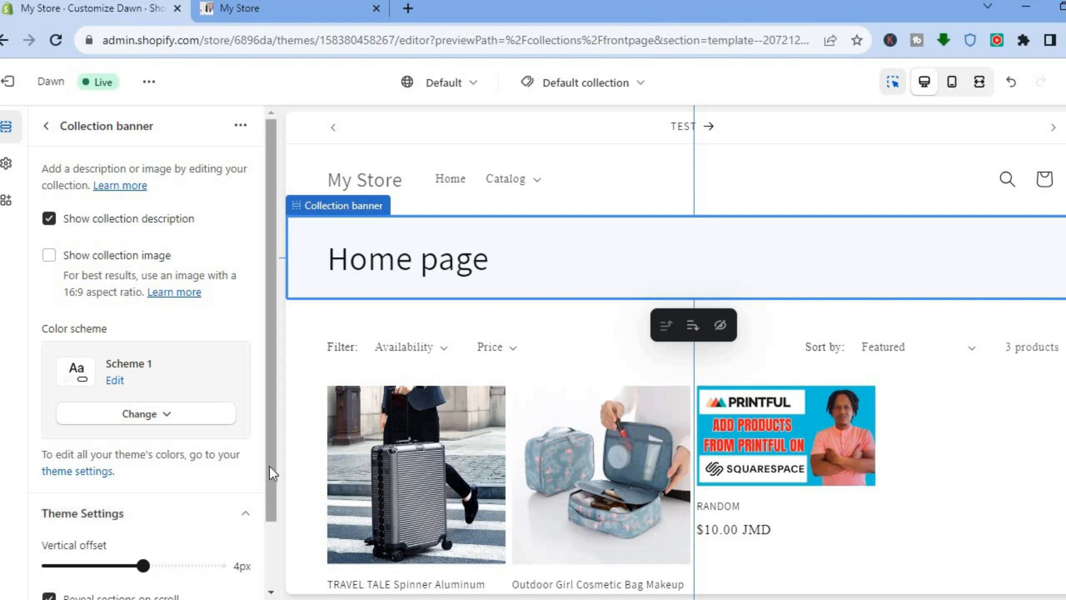
left_click_drag(268, 466, 264, 519)
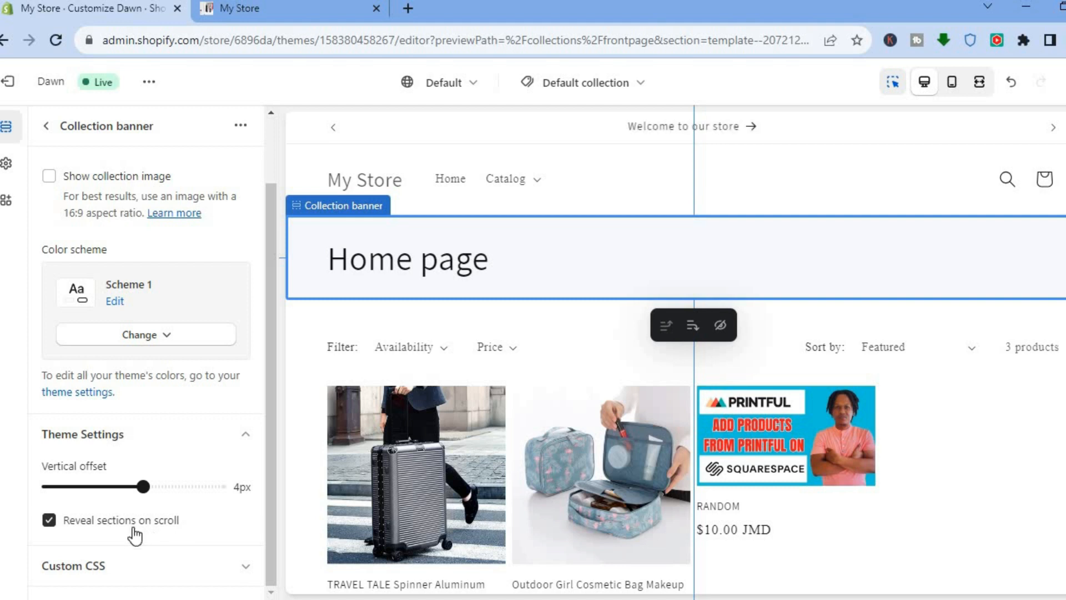
left_click_drag(269, 446, 272, 235)
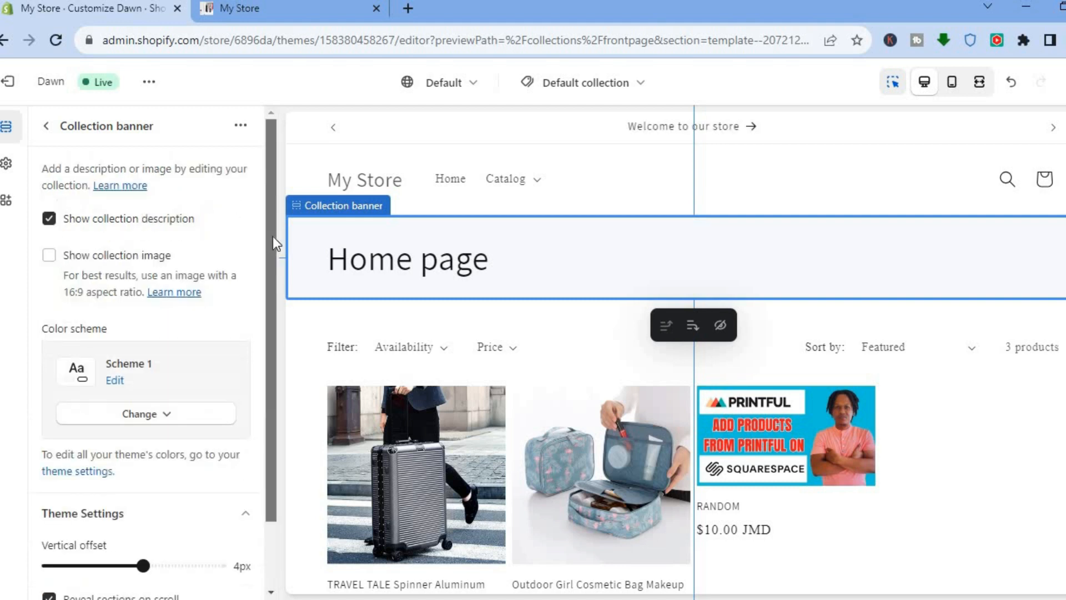
left_click(46, 130)
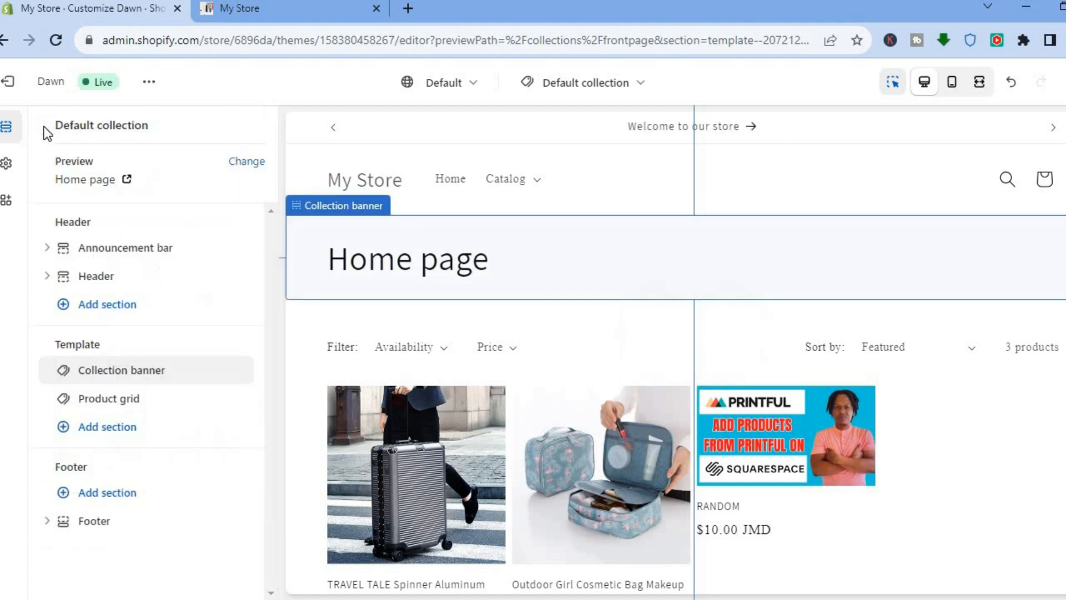